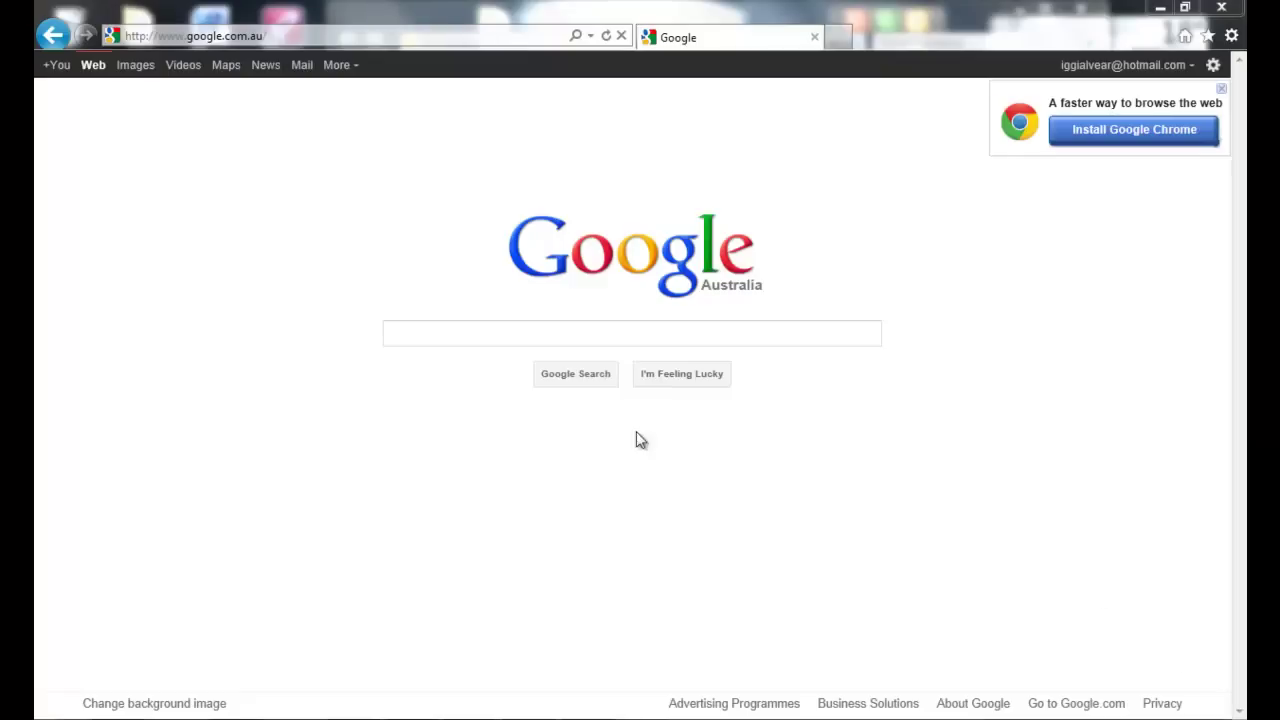
- Search Google for "single prayer commands for 1.8.1 download"
click(529, 331)
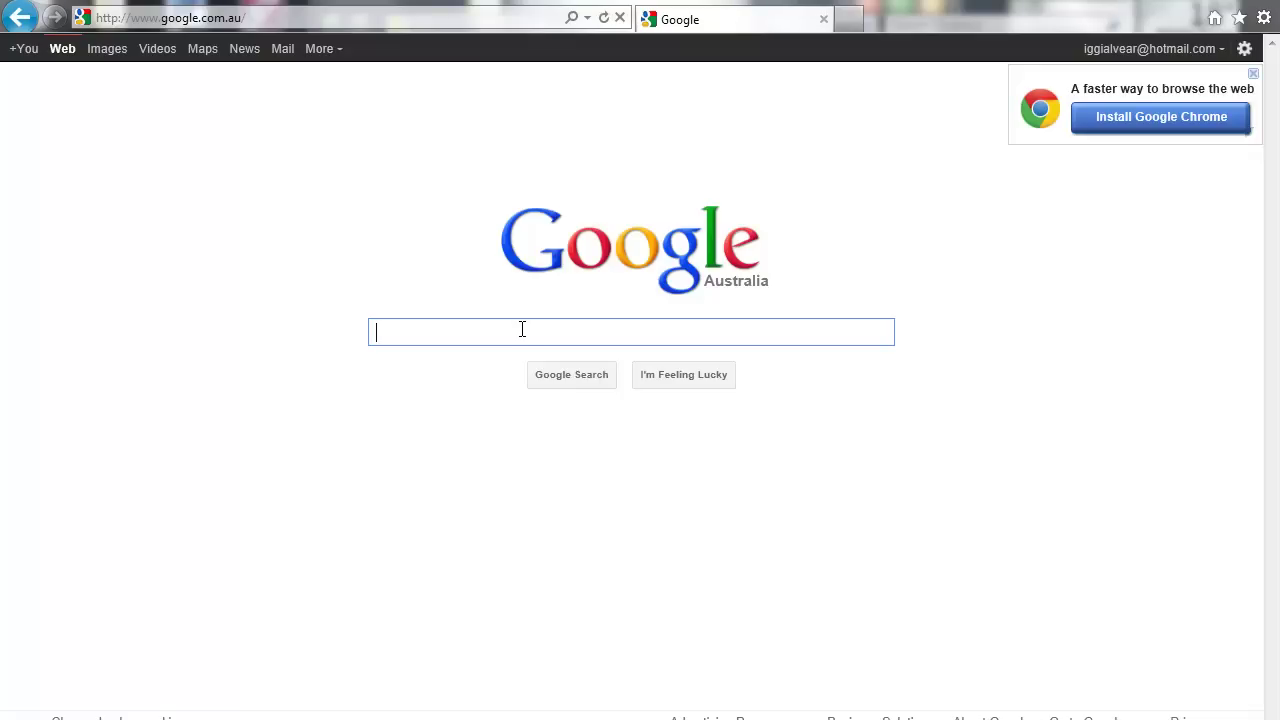
text(sin)
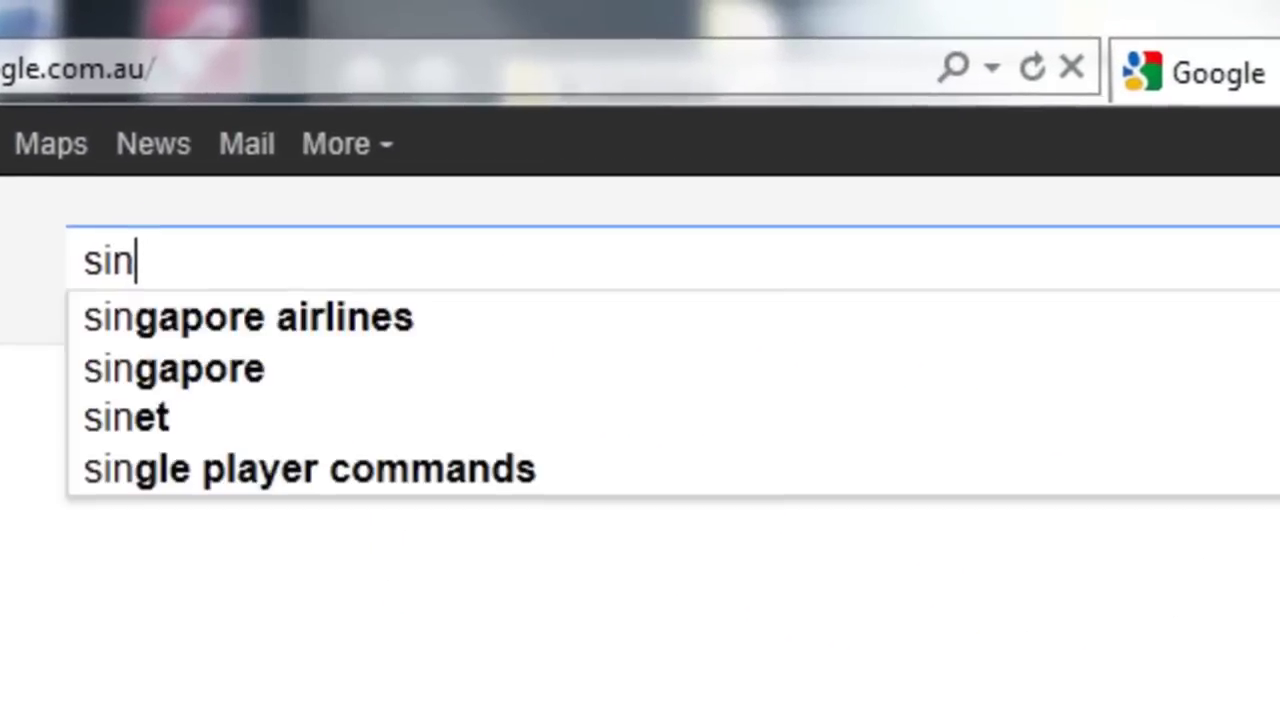
text(gle prayer c)
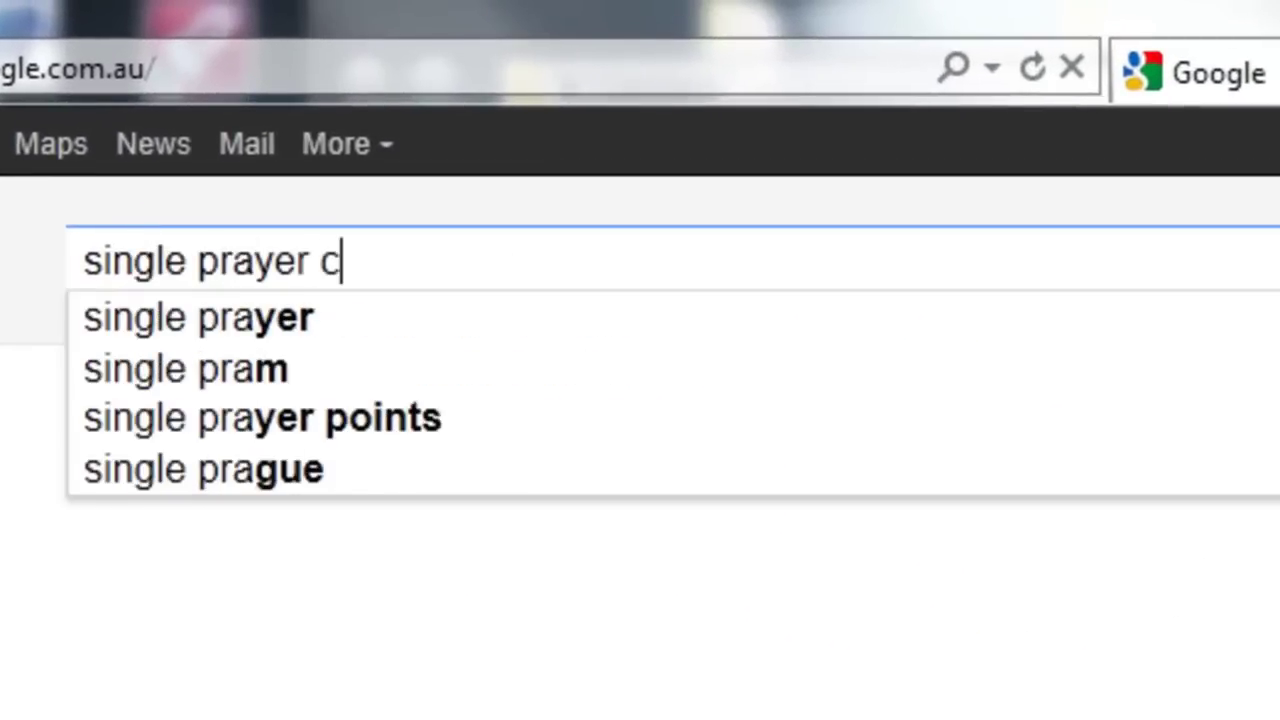
text(ommands)
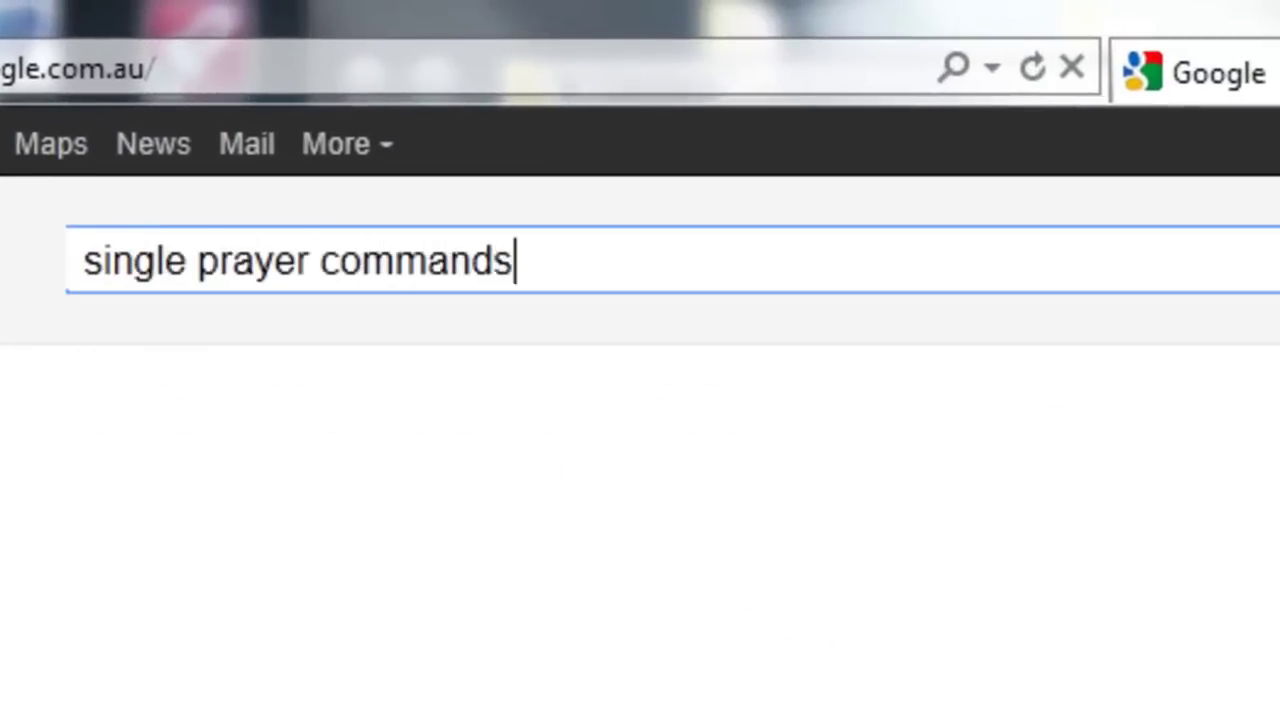
text( for 1.)
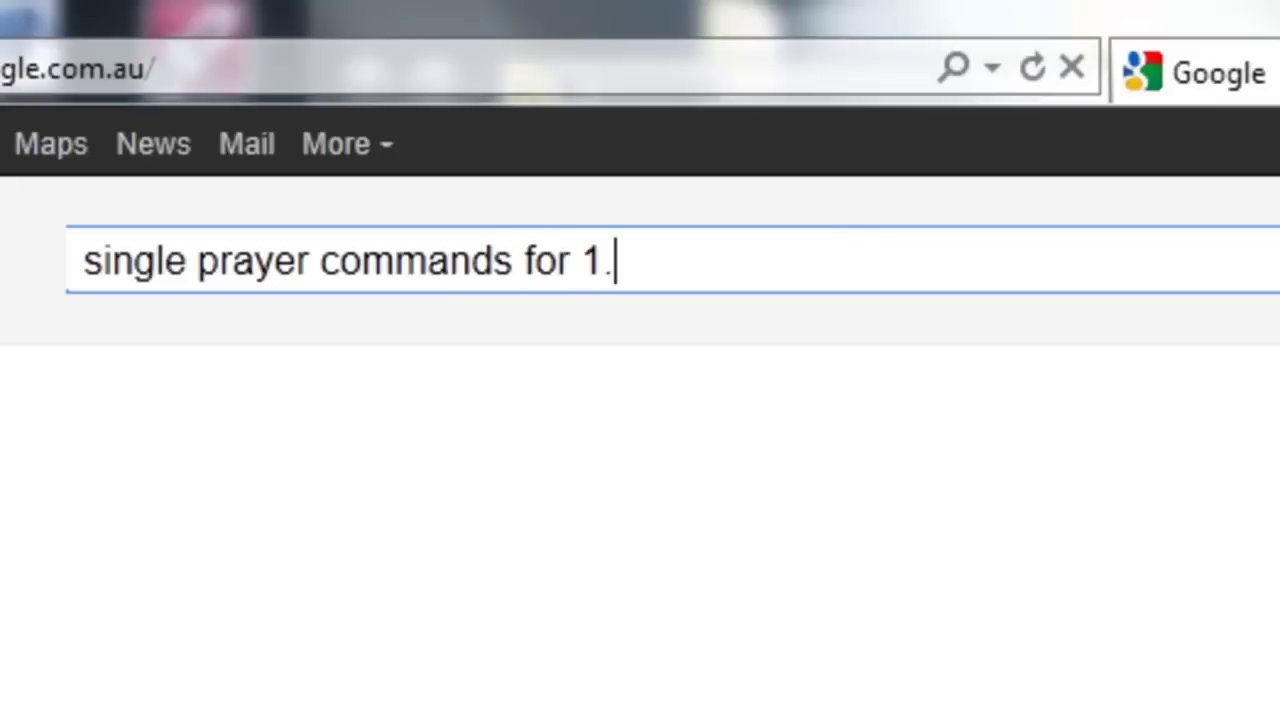
text(8.,)
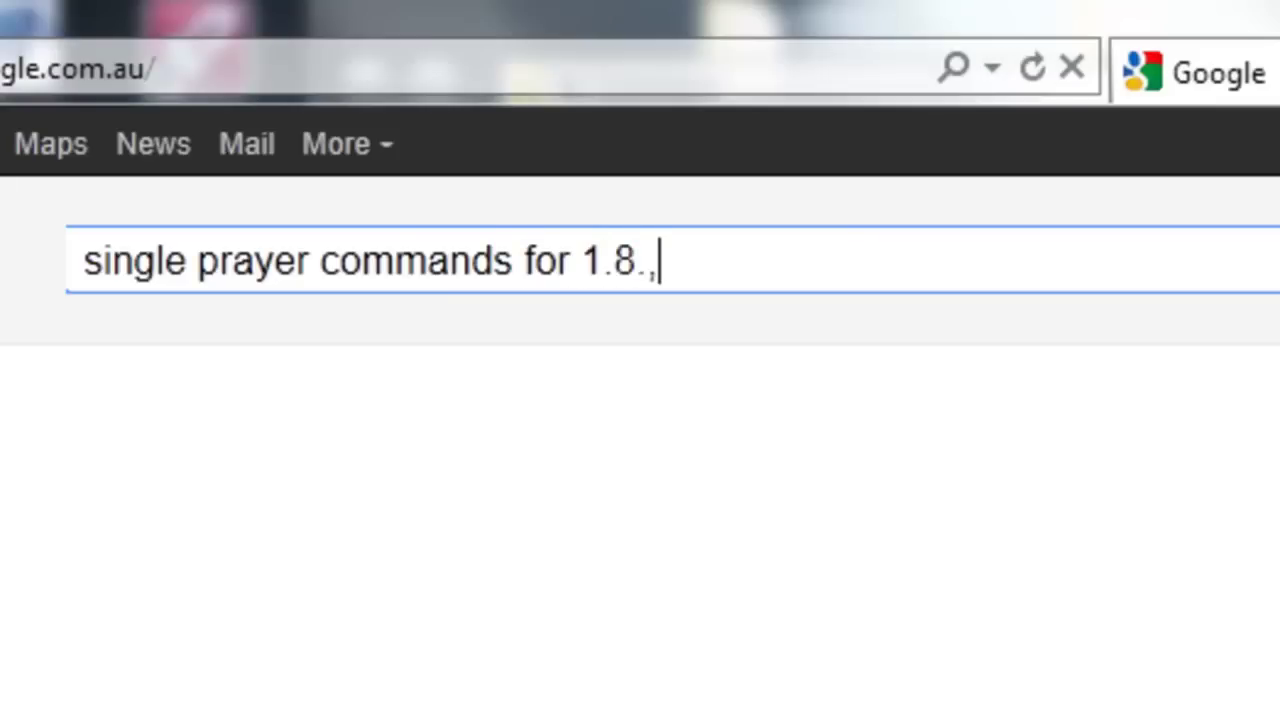
key(BackSpace)
text(1 dw)
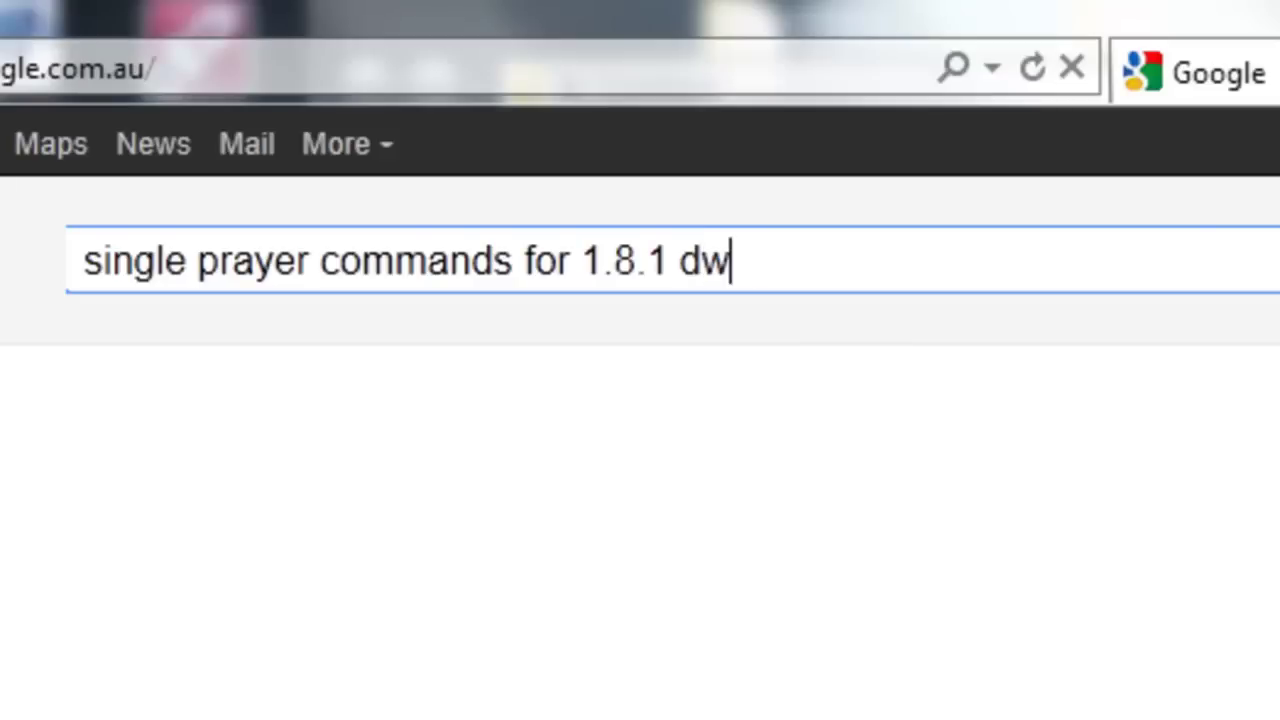
key(BackSpace)
text(ownlad)
key(BackSpace)
text(od)
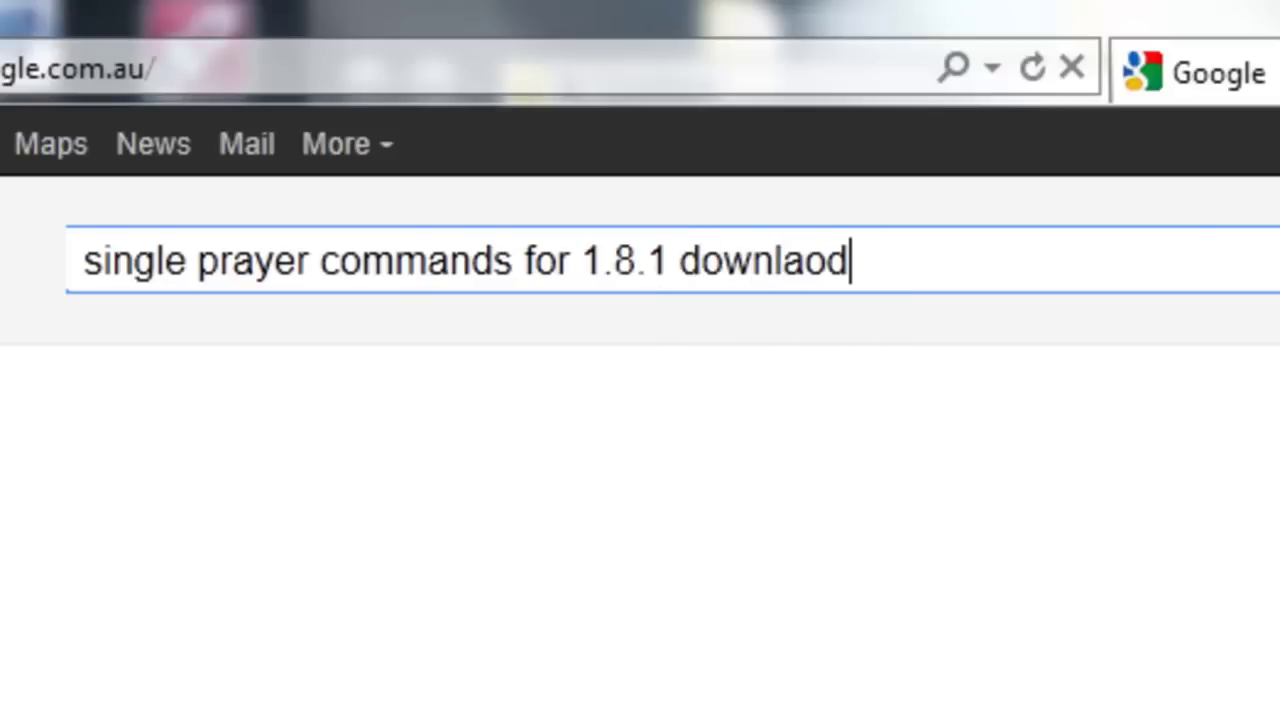
key(BackSpace)
key(BackSpace)
key(BackSpace)
text(oad)
key(Return)
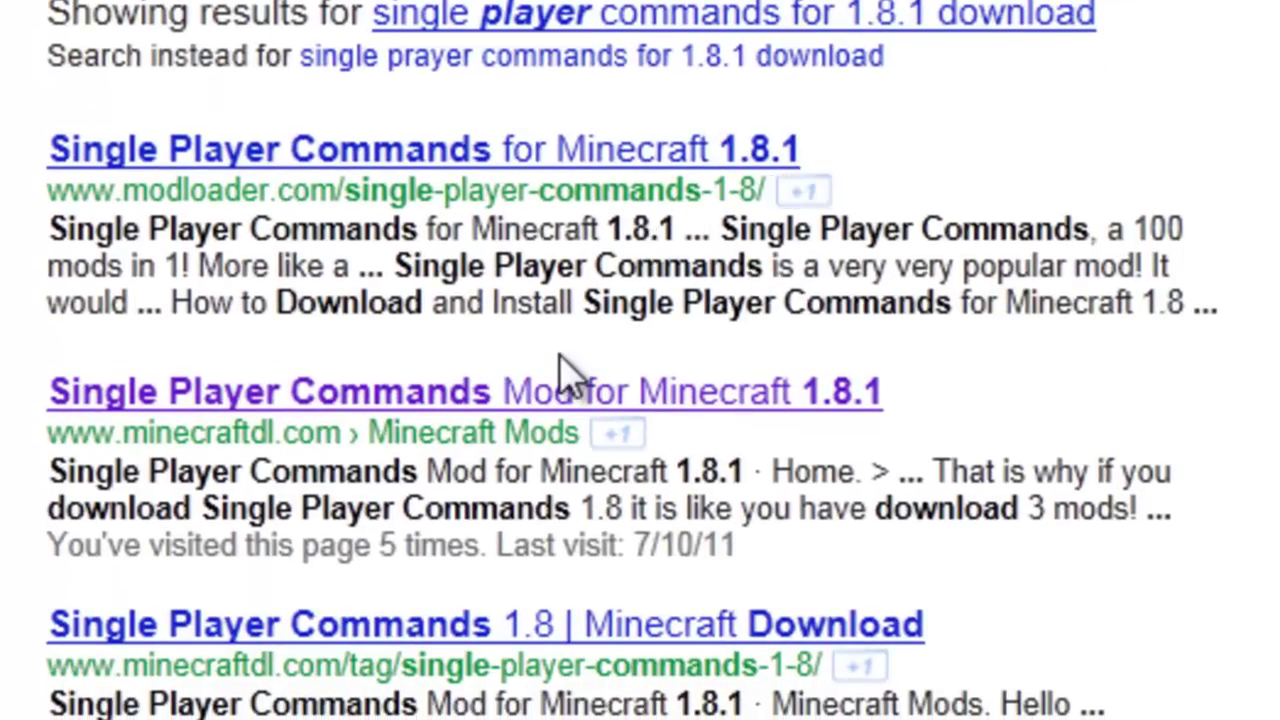
- Open the minecraftdl.com page for the Single Player Commands Mod for Minecraft 1.8.1 and skip the ad on its download link
click(538, 400)
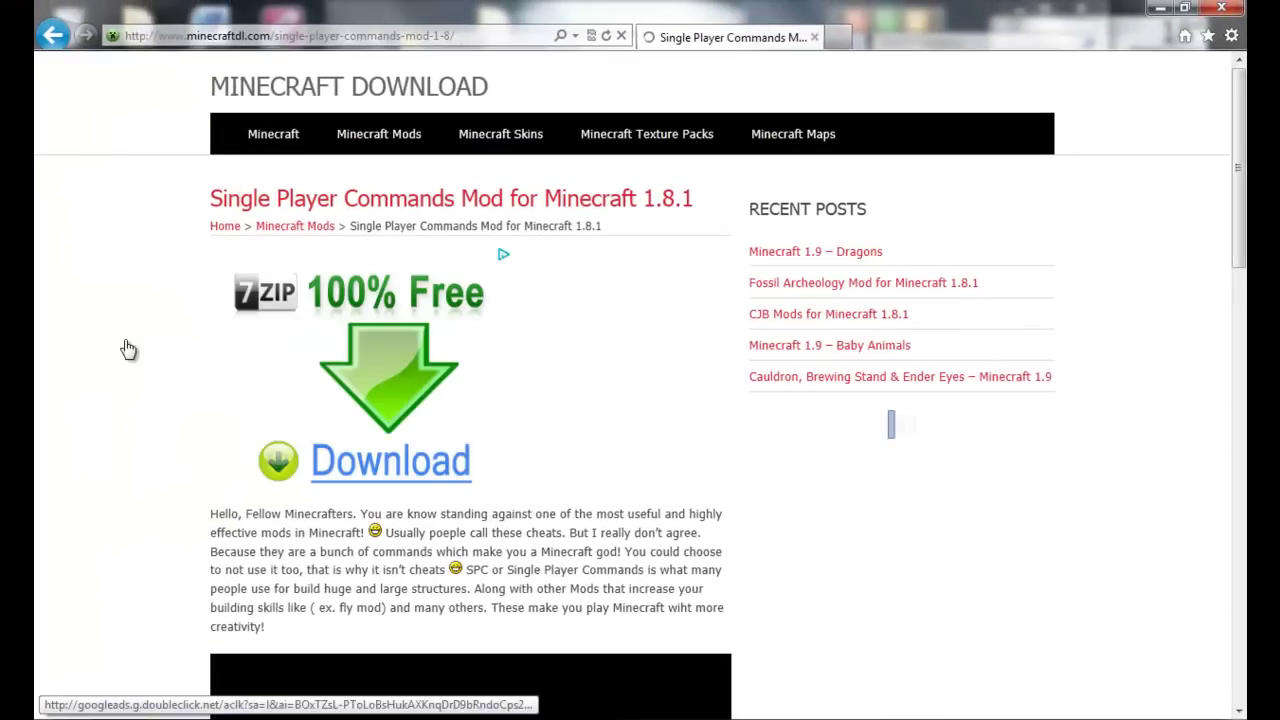
scroll(131, 347, down, 2)
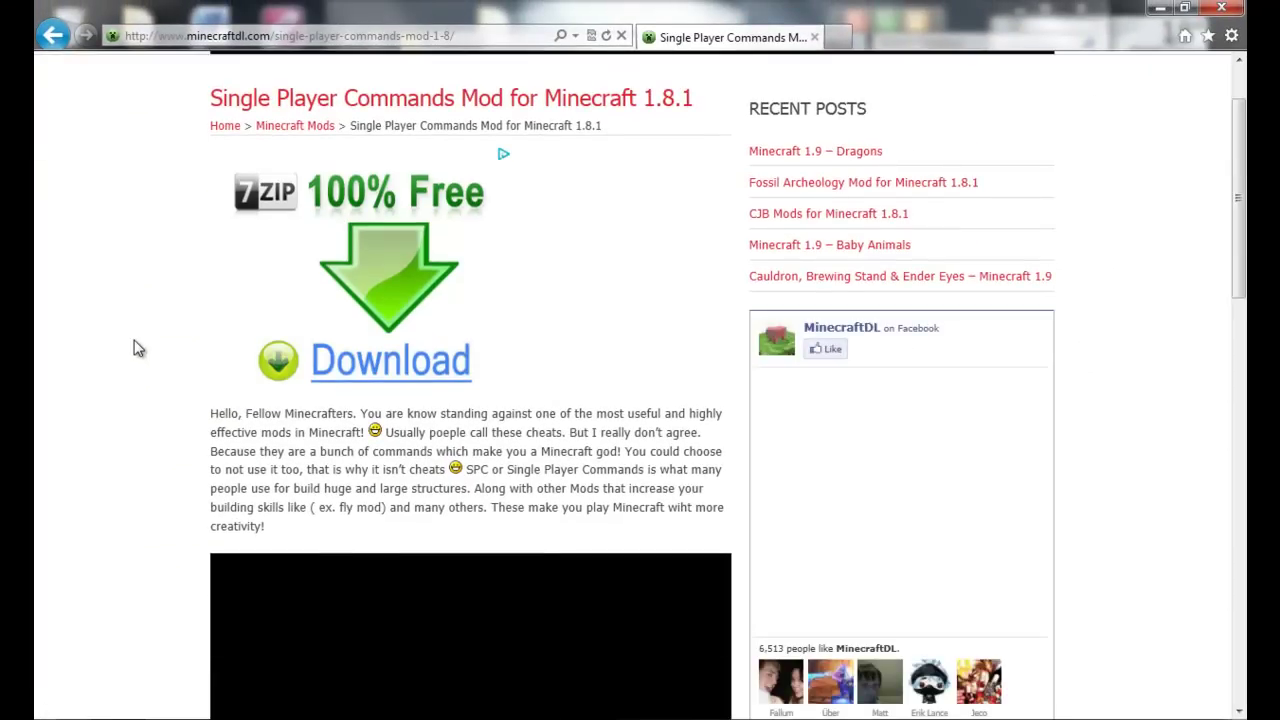
scroll(138, 347, down, 10)
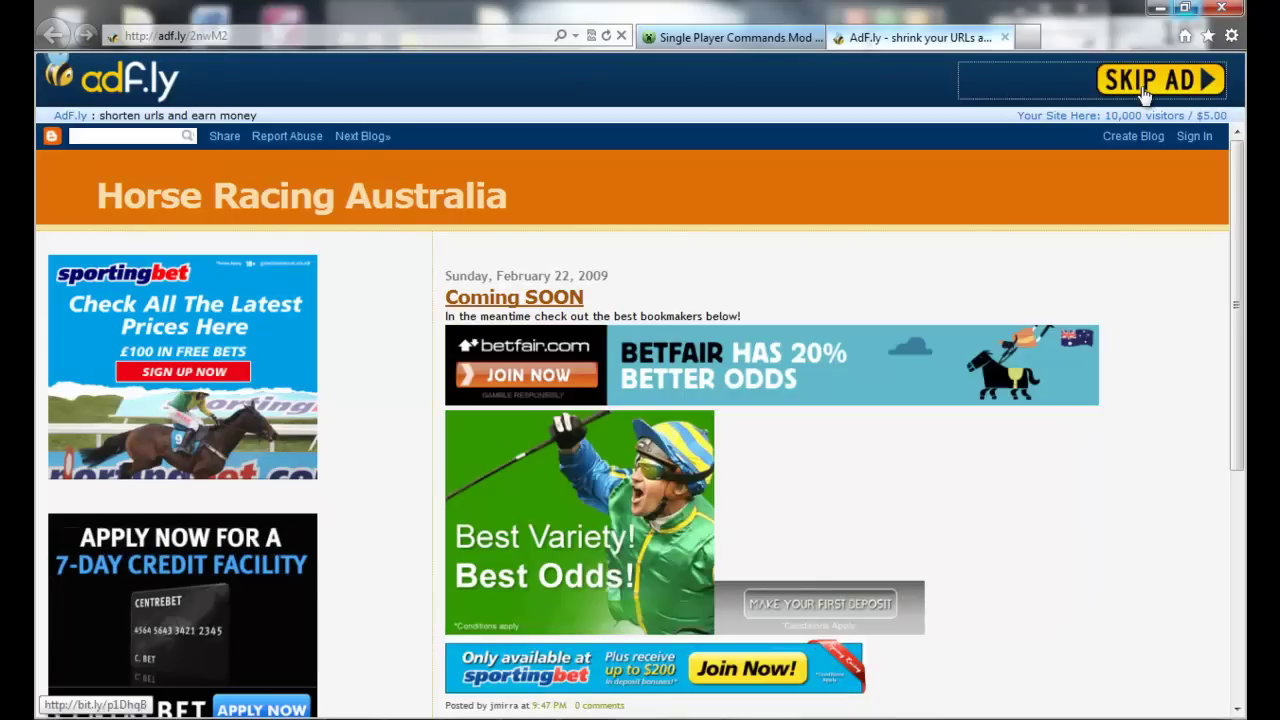
click(1145, 90)
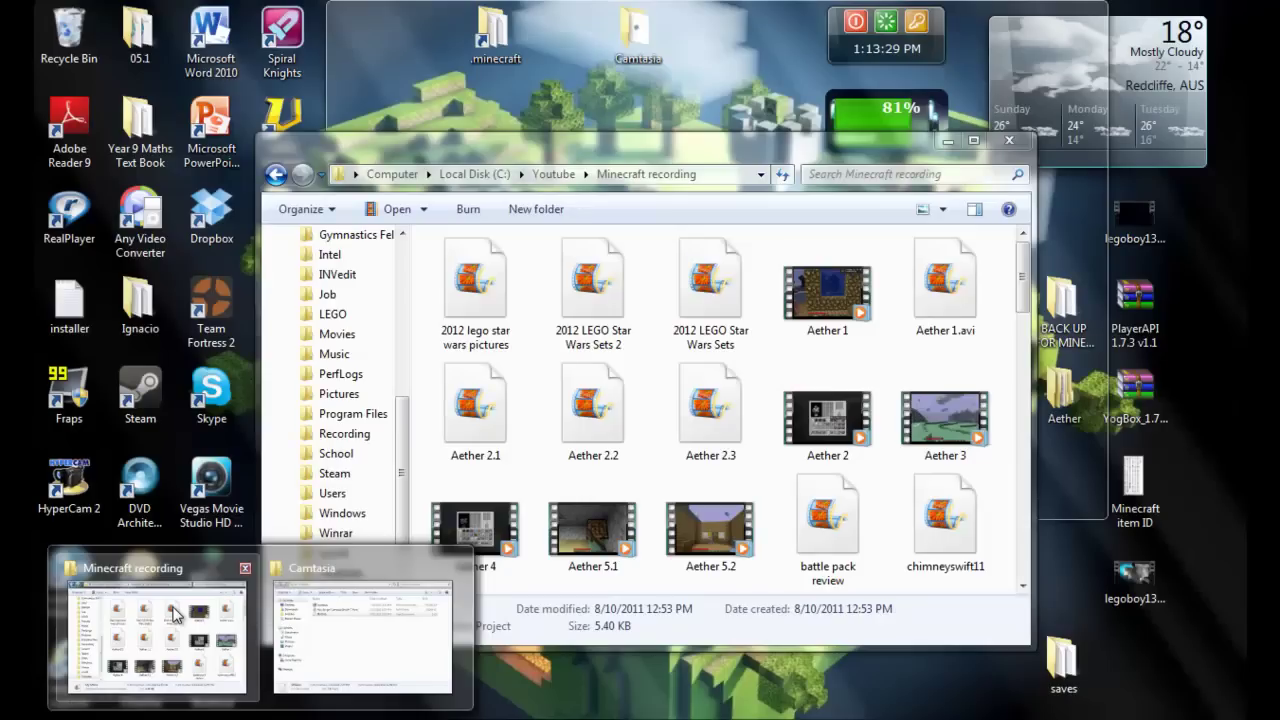
- Switch to the open Minecraft recording folder window and go to the Downloads folder
click(172, 622)
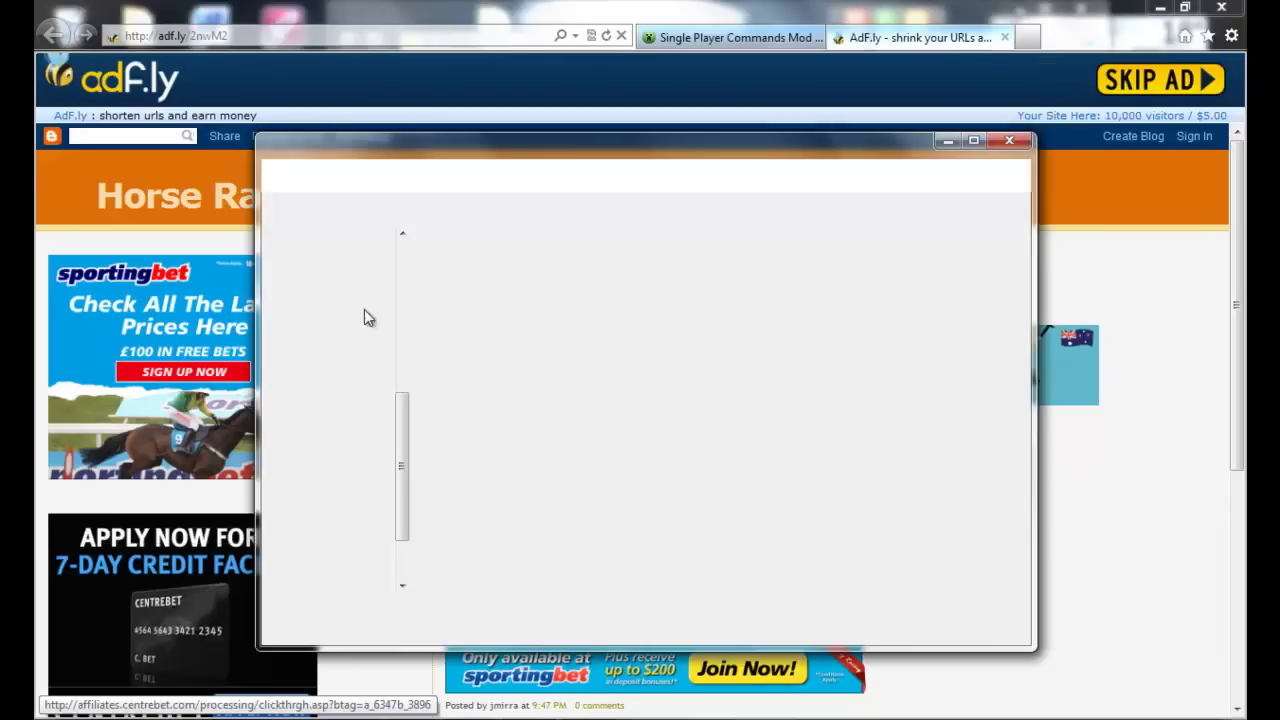
drag(405, 417, 402, 252)
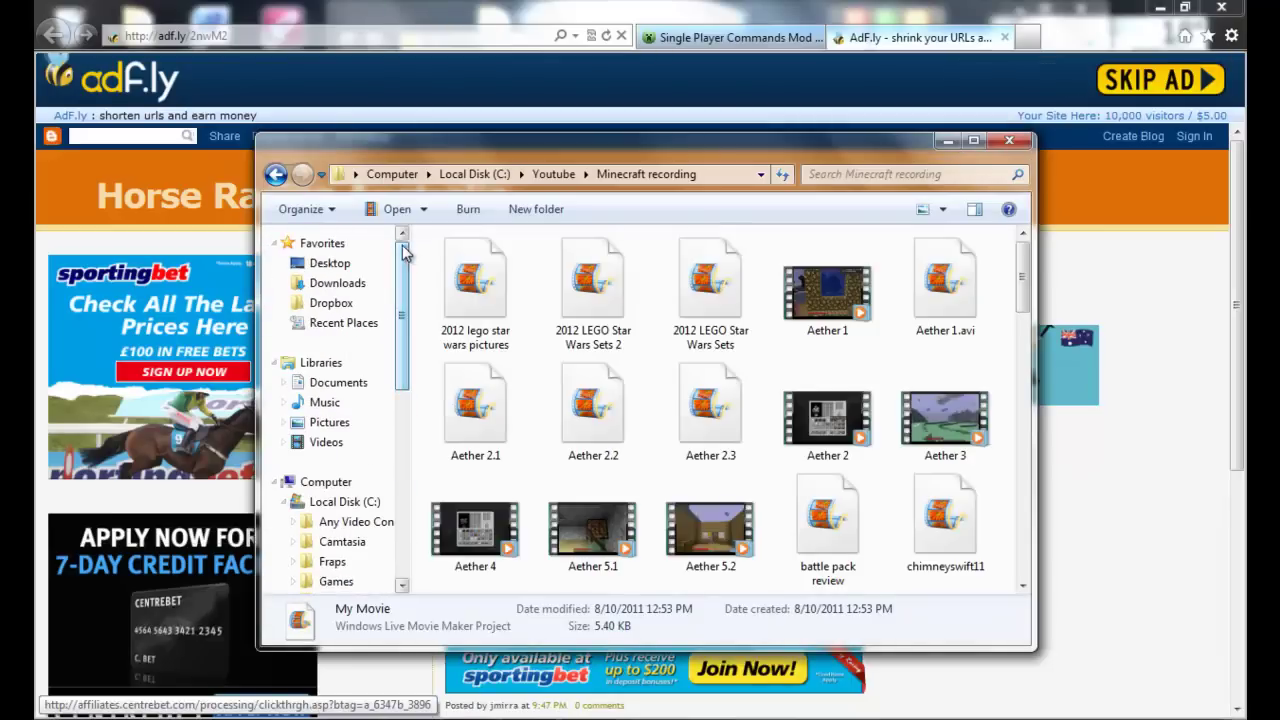
click(336, 284)
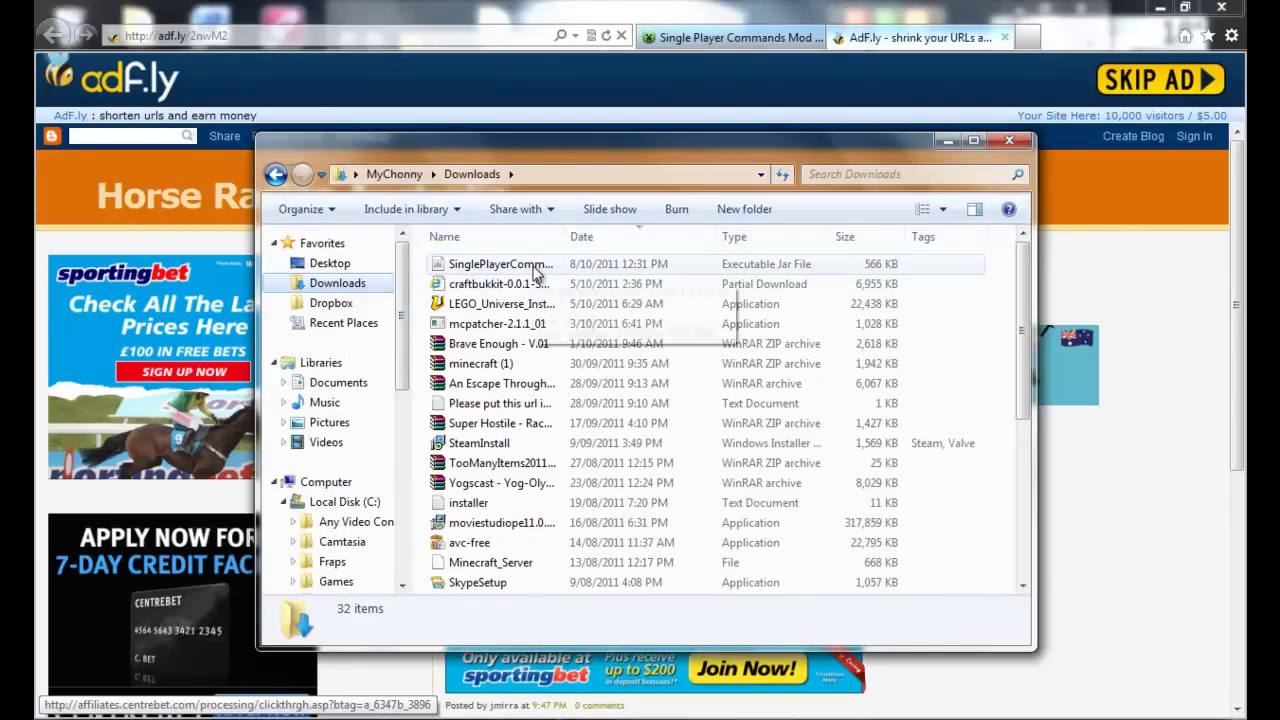
- Run the downloaded SinglePlayerCommands-MC1.8.1V2.12 file and install the mod into the .minecraft folder
click(536, 268)
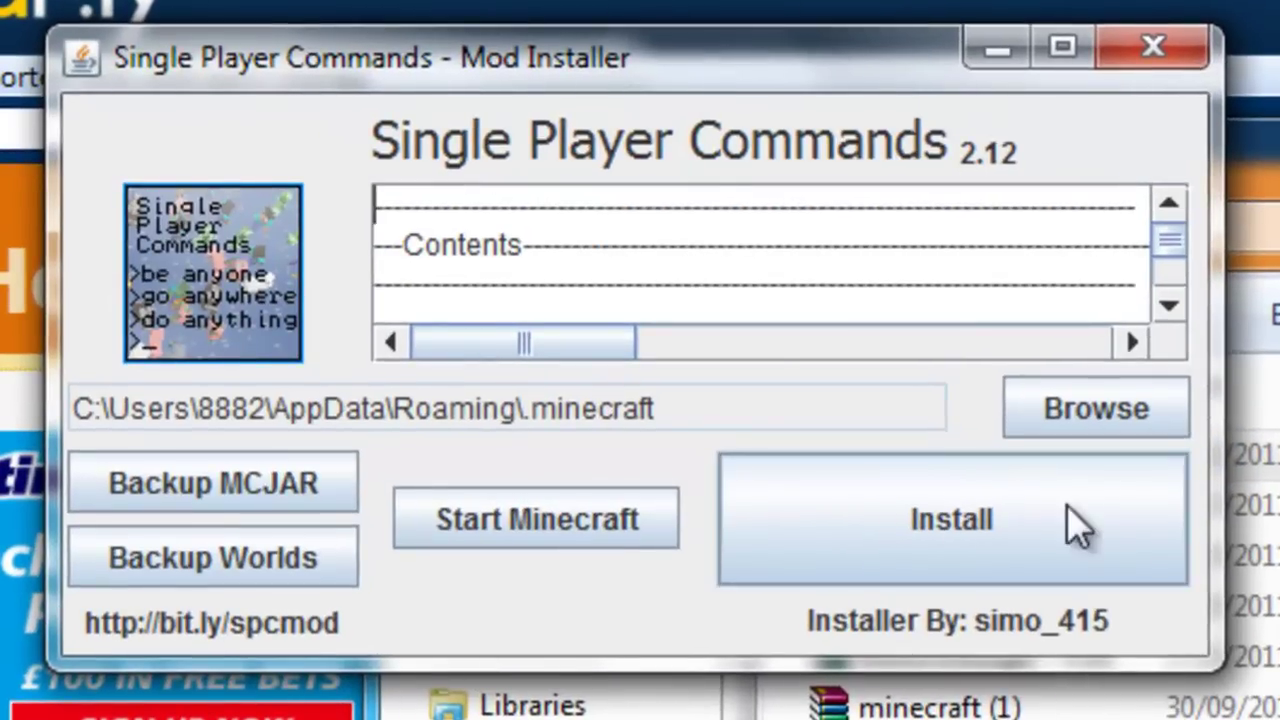
click(1078, 526)
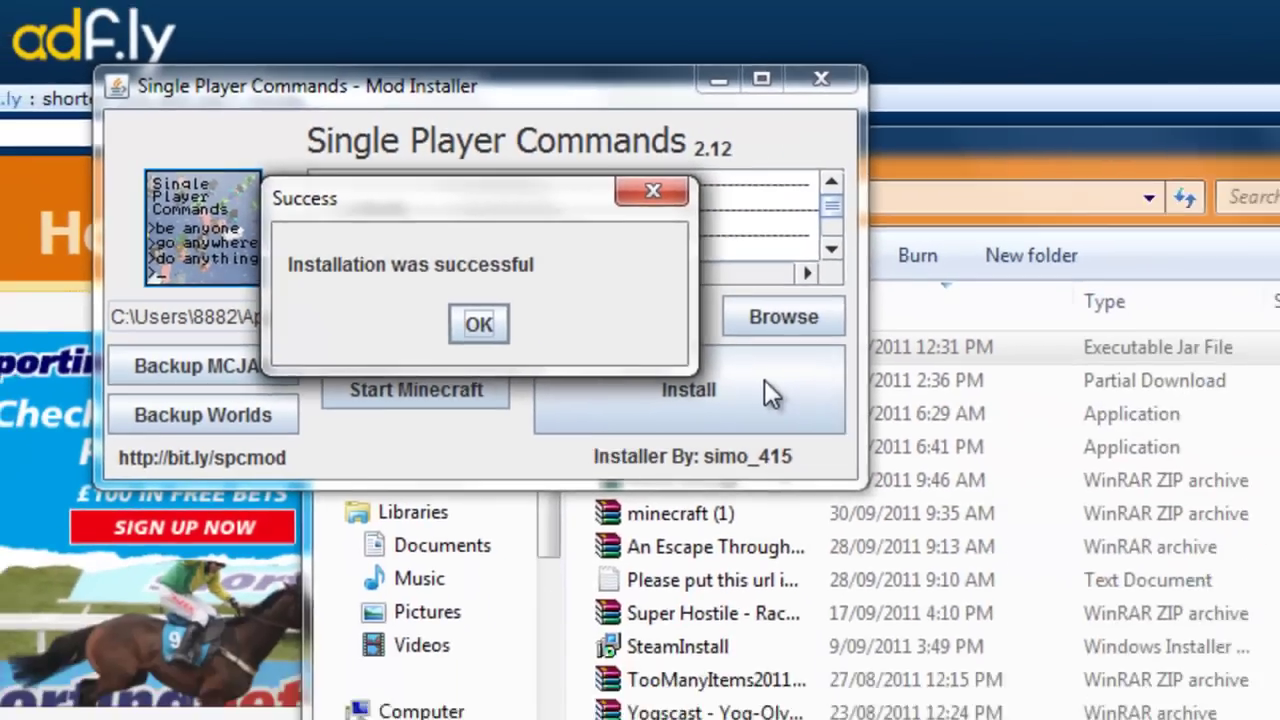
key(Return)
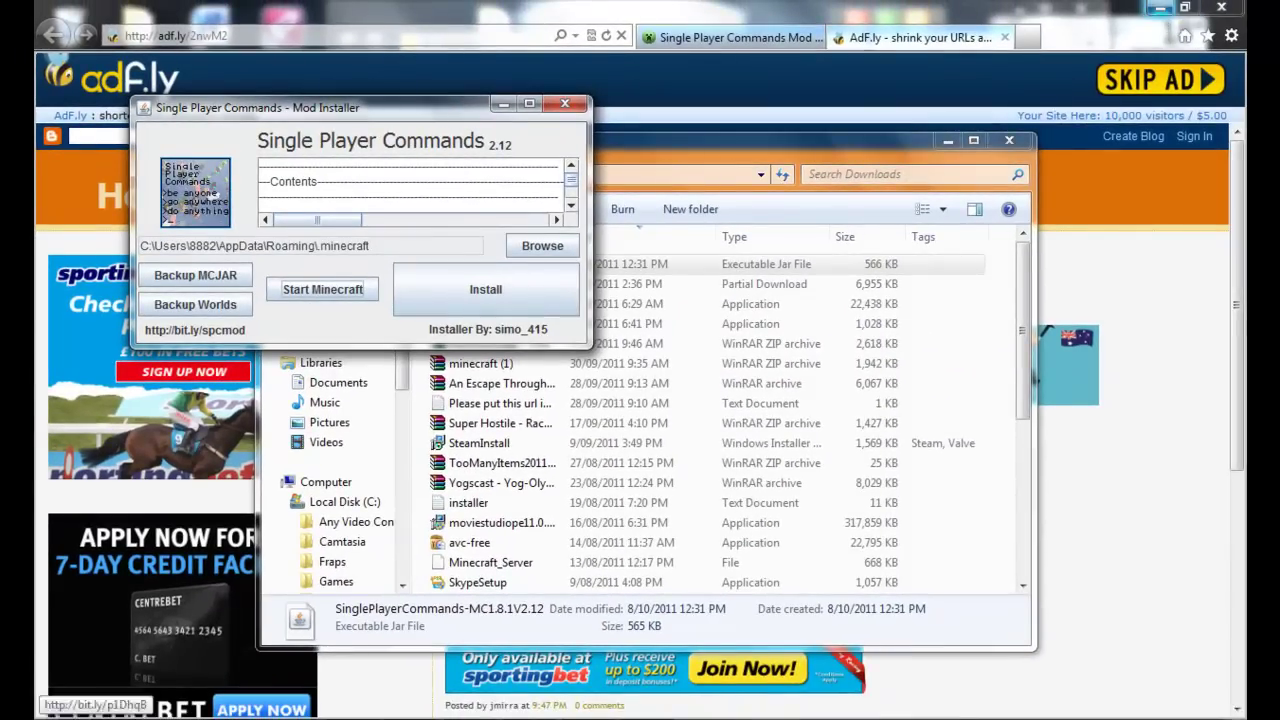
- Launch Minecraft from the desktop and open the list of singleplayer worlds
click(1272, 714)
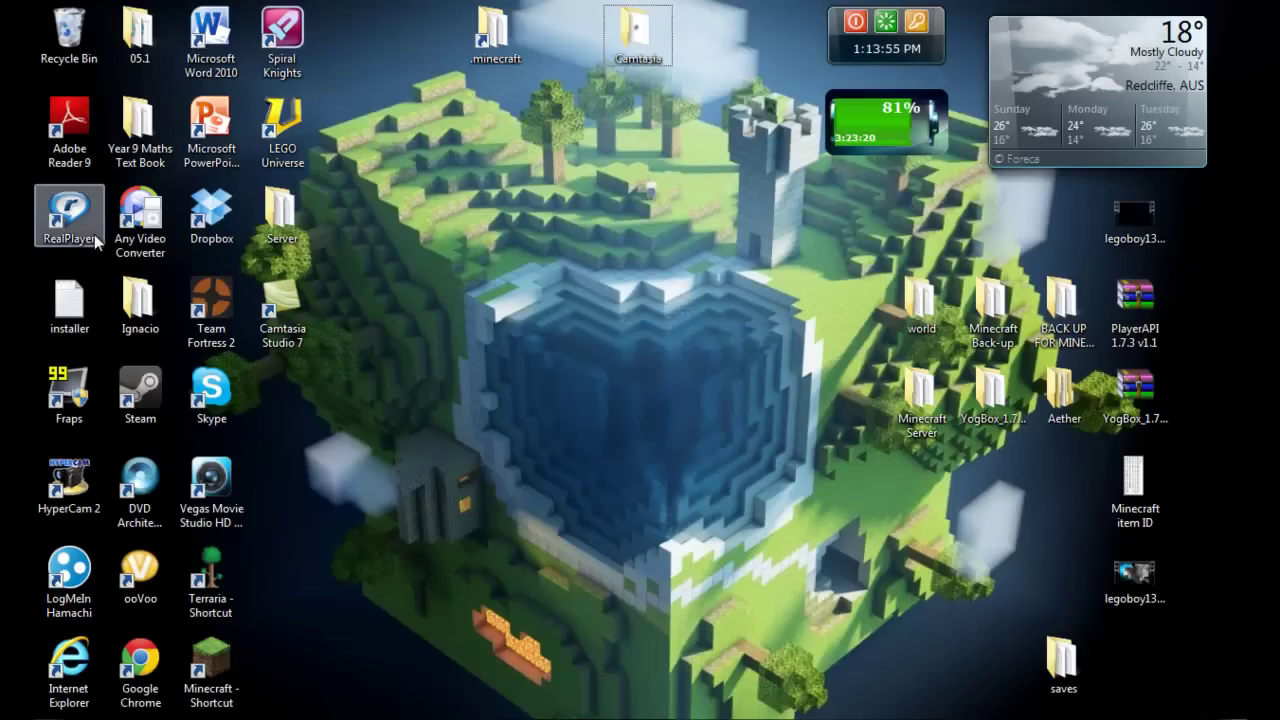
double_click(240, 655)
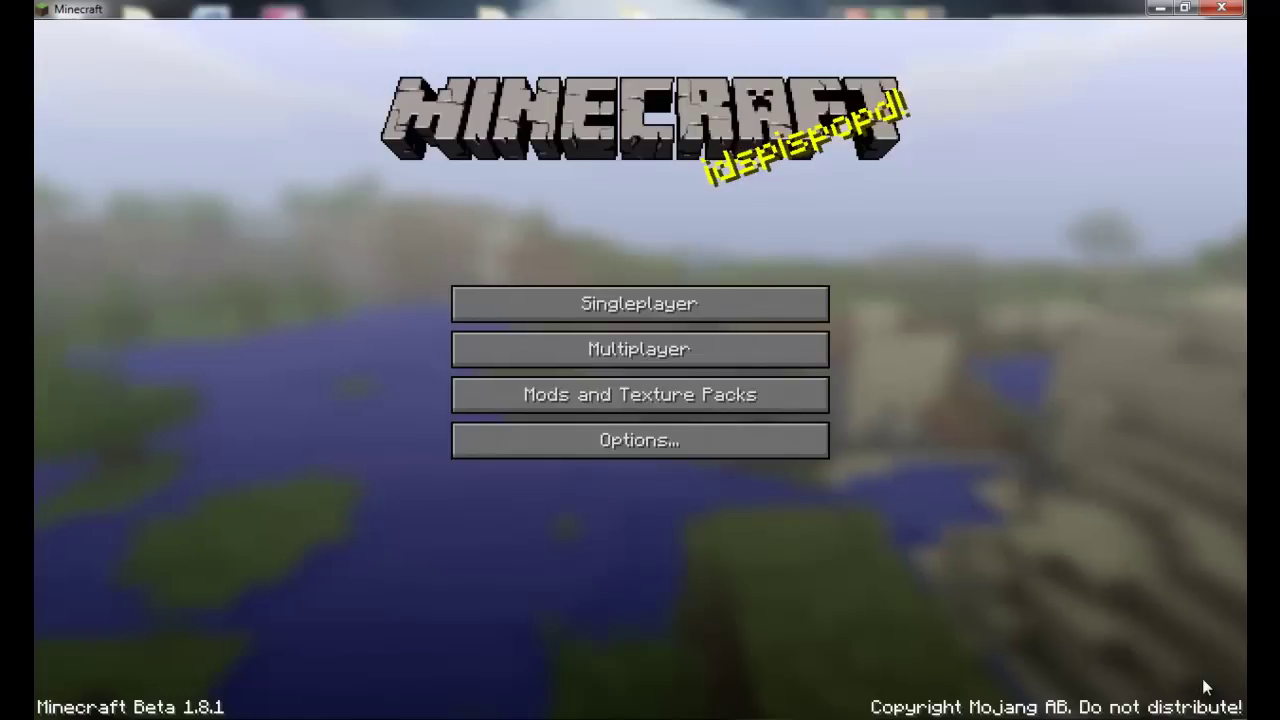
click(621, 315)
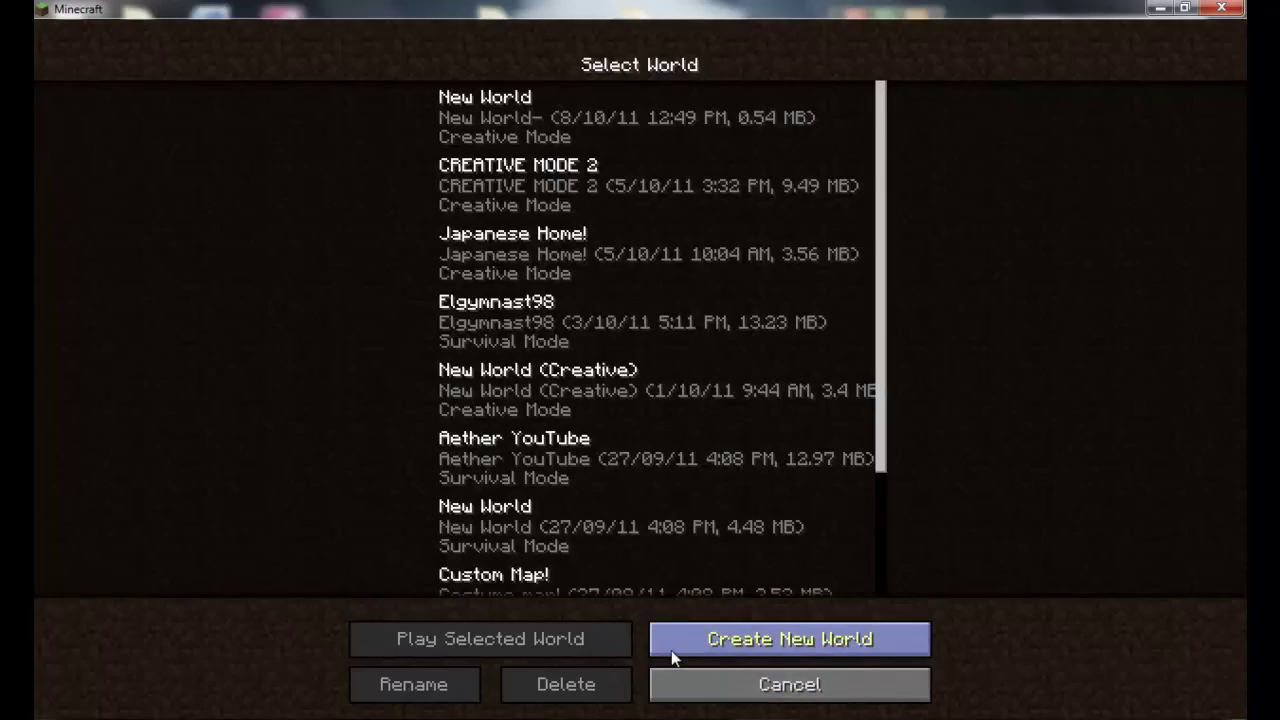
- Start creating a new world and clear its default name
click(671, 650)
key(BackSpace)
key(BackSpace)
key(BackSpace)
key(BackSpace)
key(BackSpace)
key(BackSpace)
key(BackSpace)
key(BackSpace)
key(BackSpace)
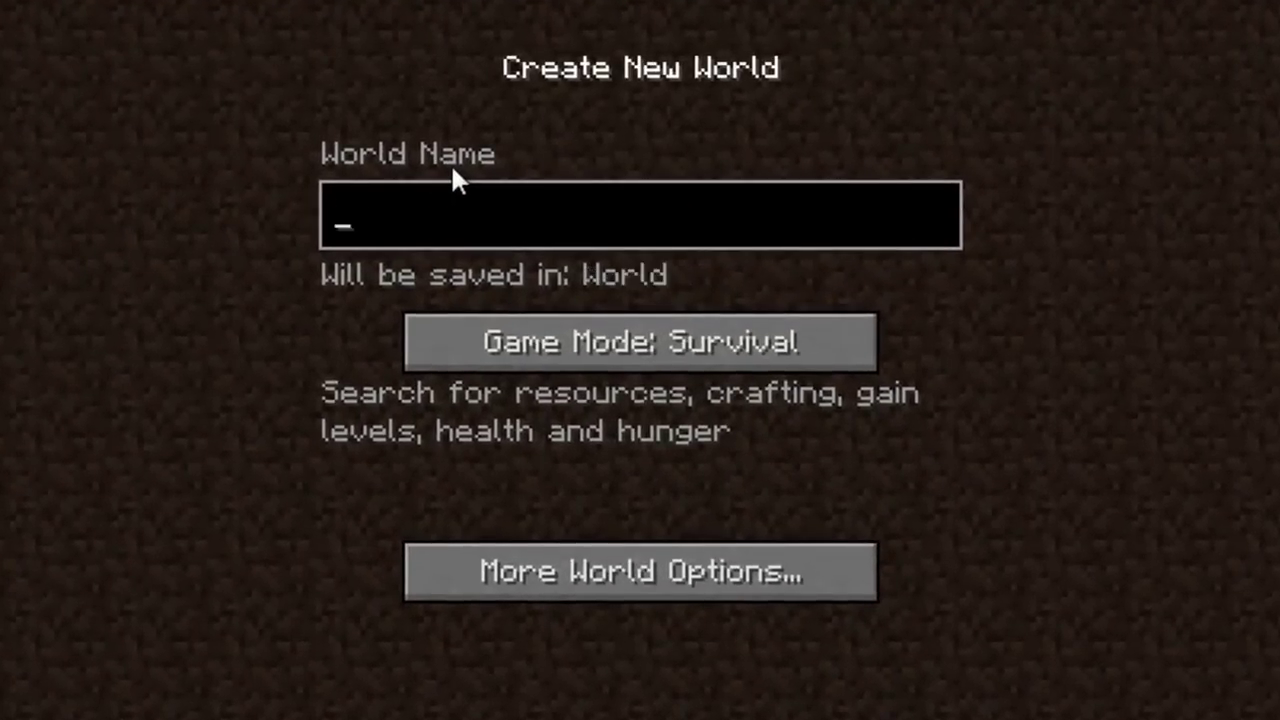
text(creative)
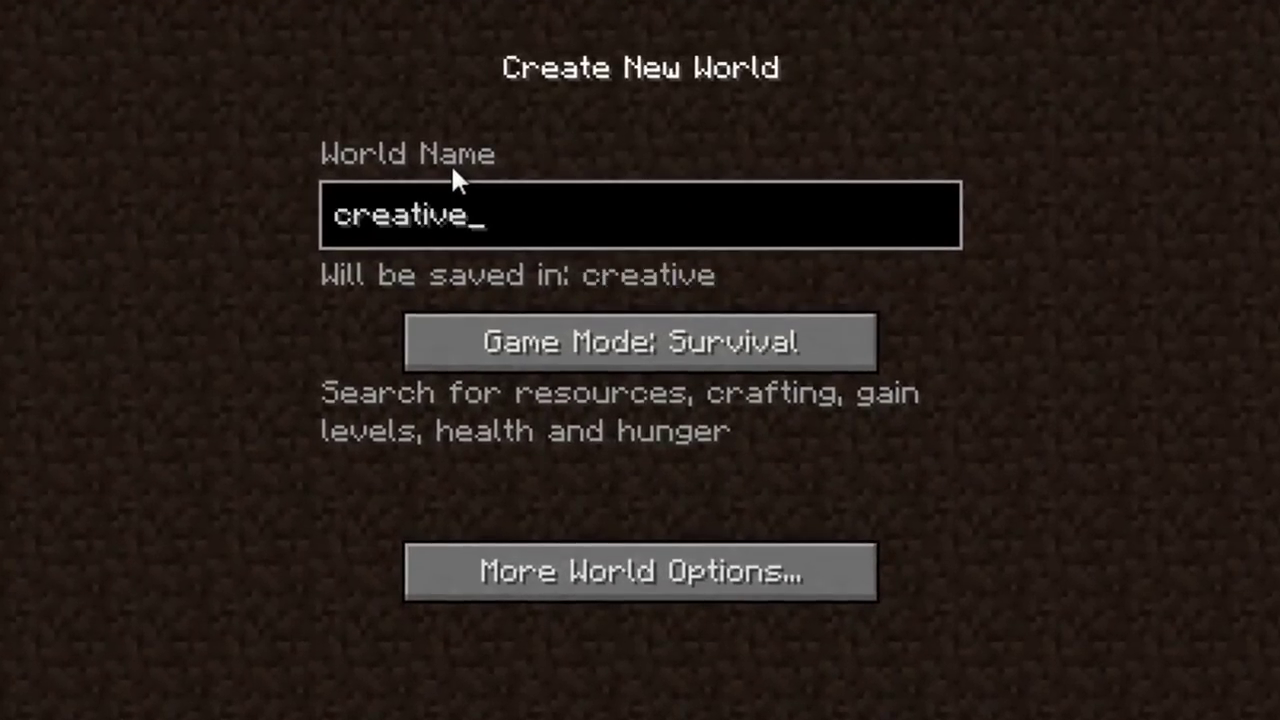
key(BackSpace)
key(BackSpace)
key(BackSpace)
key(BackSpace)
key(BackSpace)
key(BackSpace)
key(BackSpace)
key(BackSpace)
- Name the new world "Survival - Creative"
text(Survia)
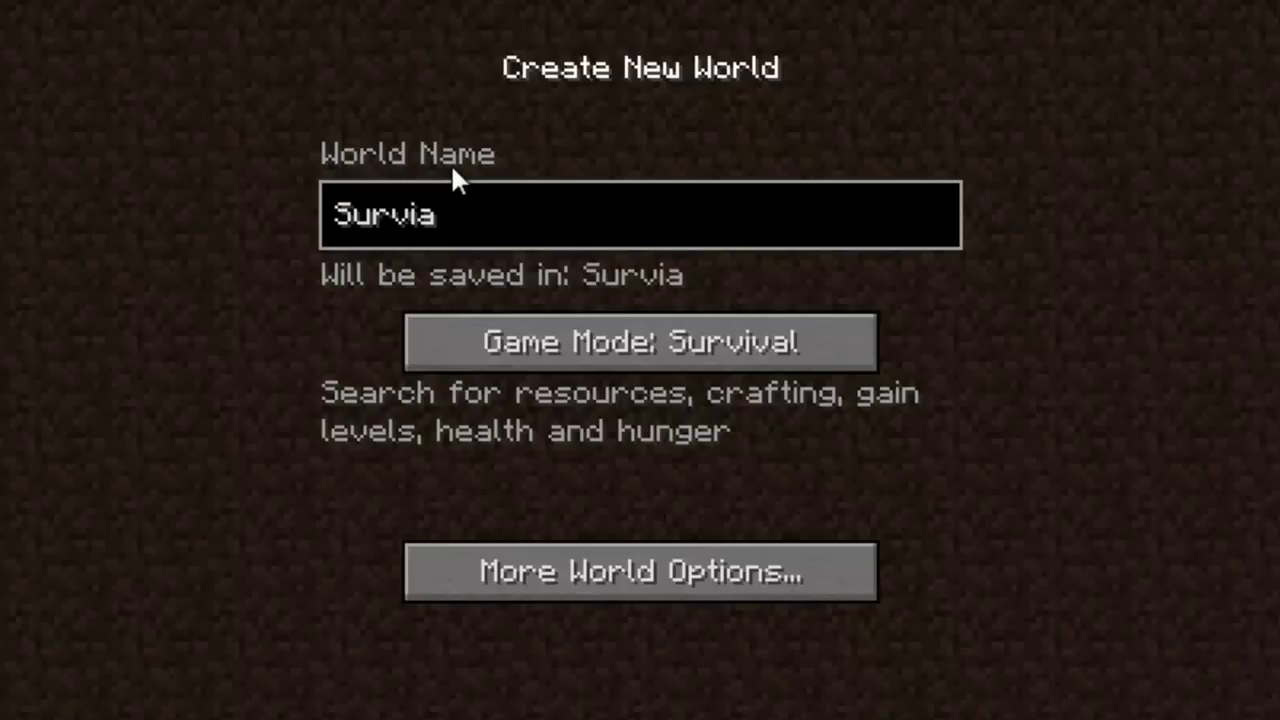
key(BackSpace)
text(val -)
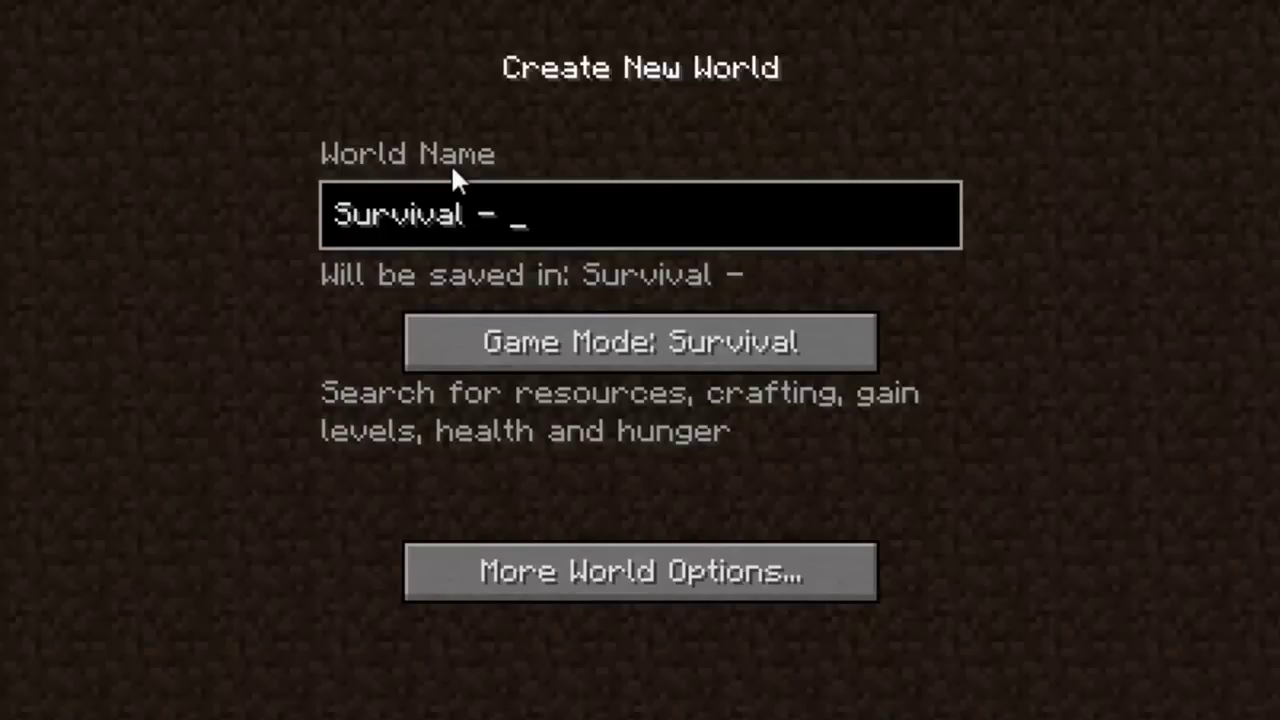
text( Creat)
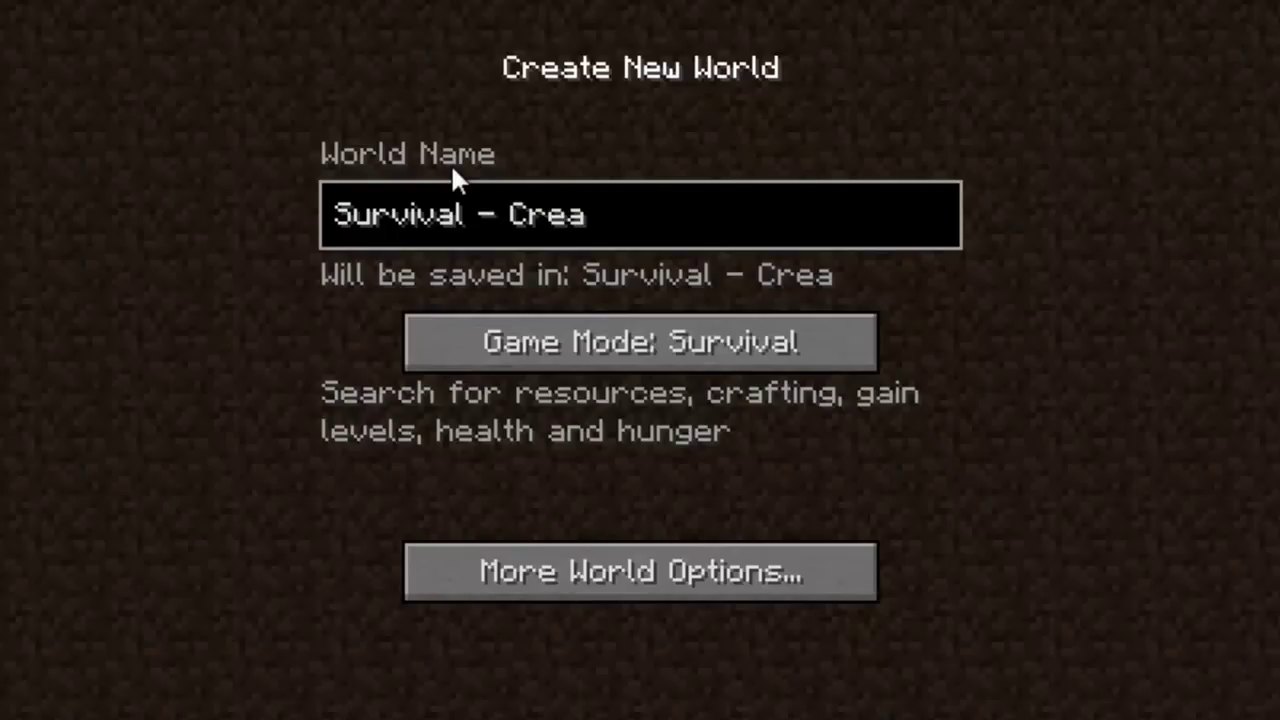
text(ive)
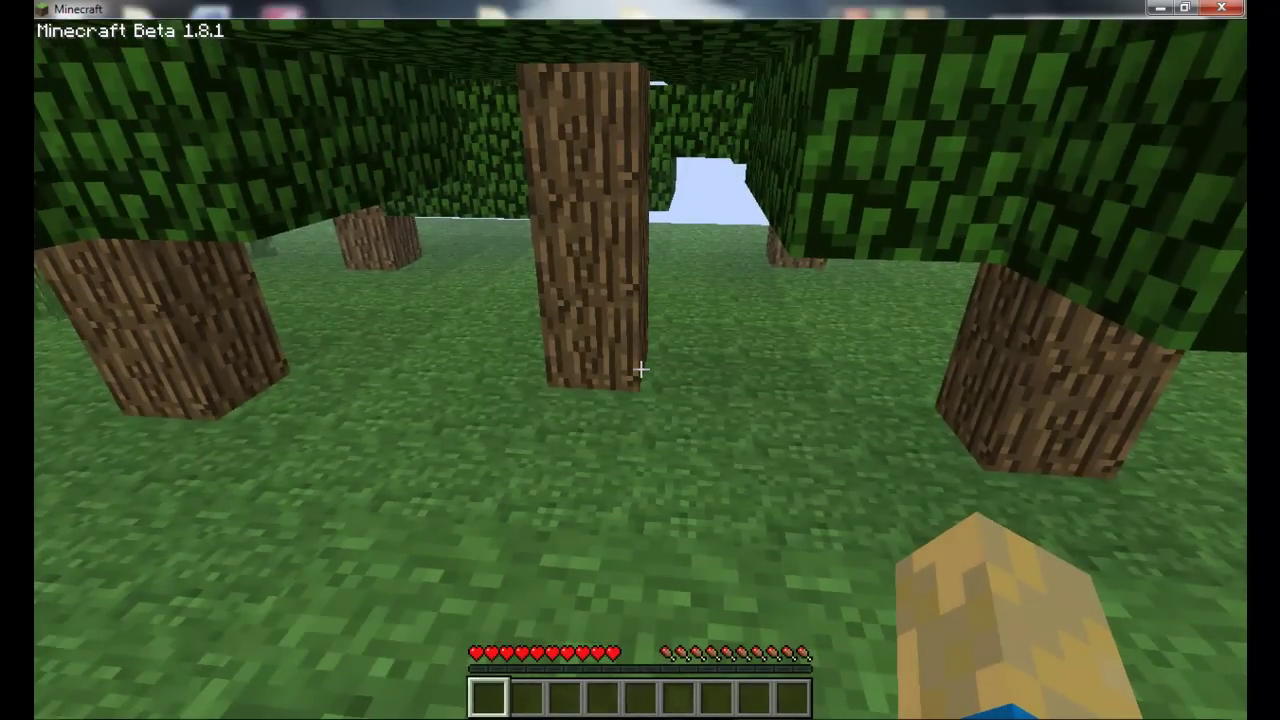
- Turn on instant mining with the /instantmine command and break a leaf block on the tree ahead
key(s)
key(space)
key(t)
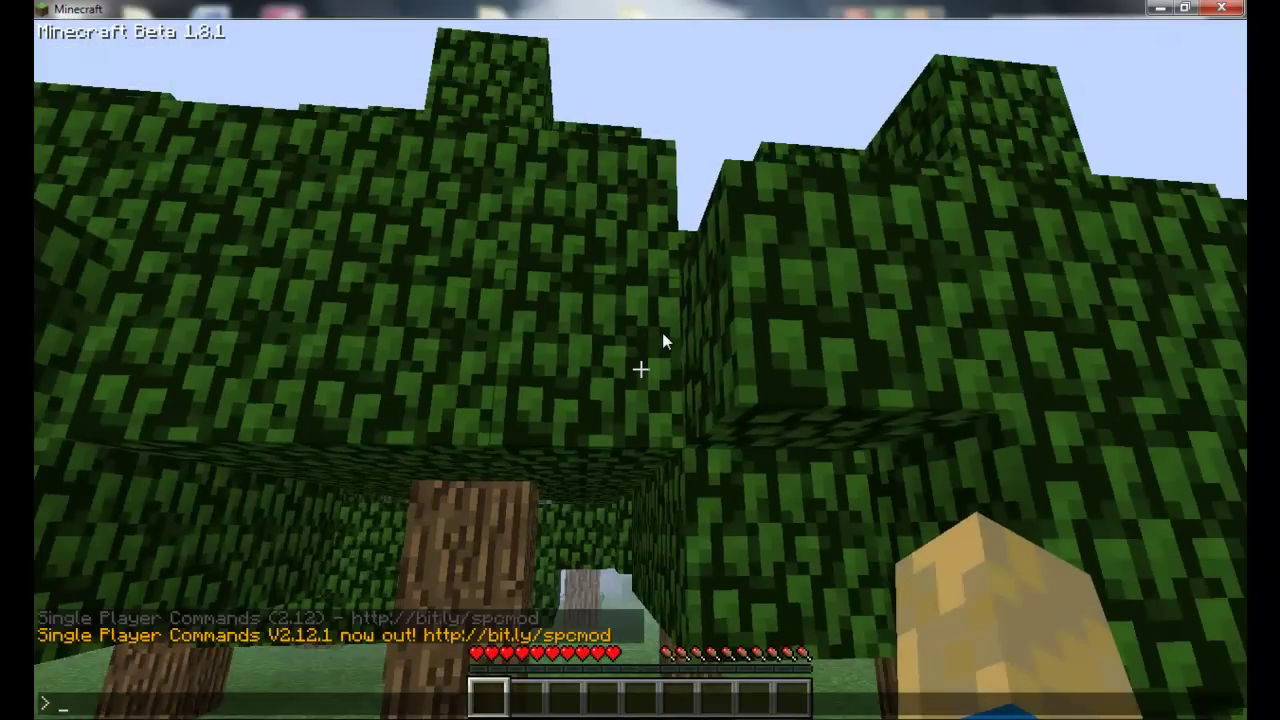
text(/instantmine)
key(Return)
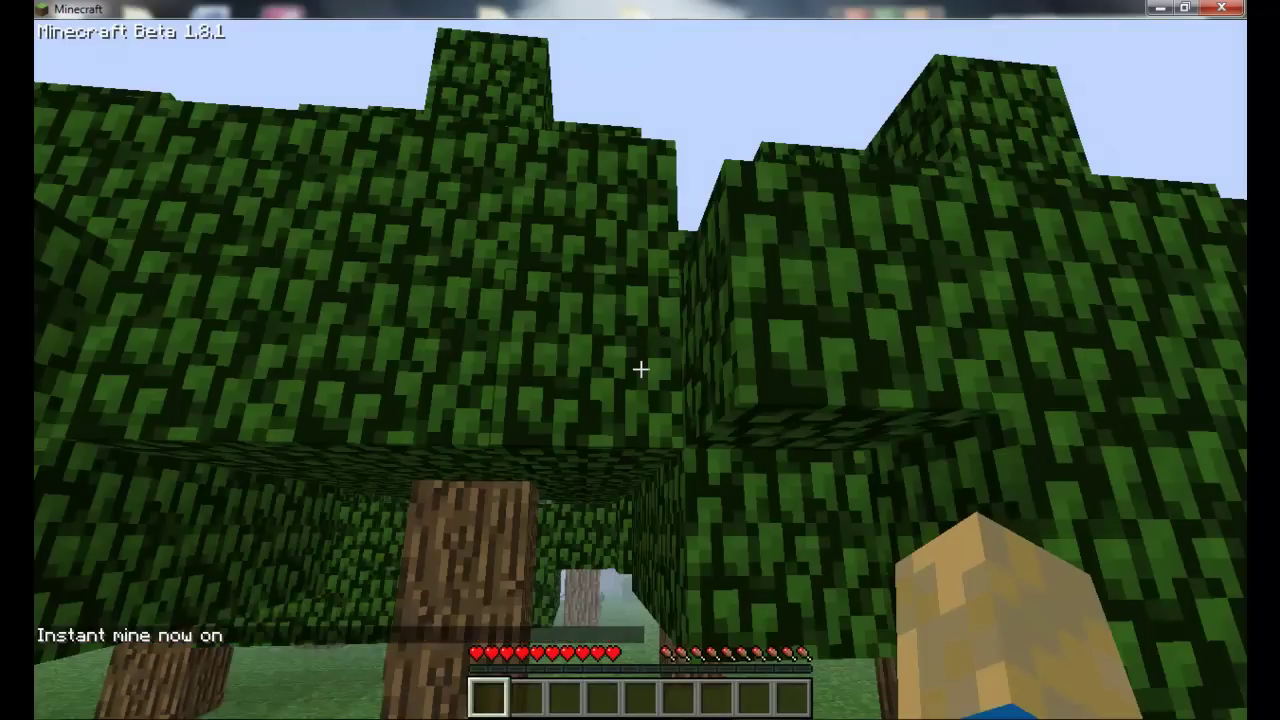
click(640, 370)
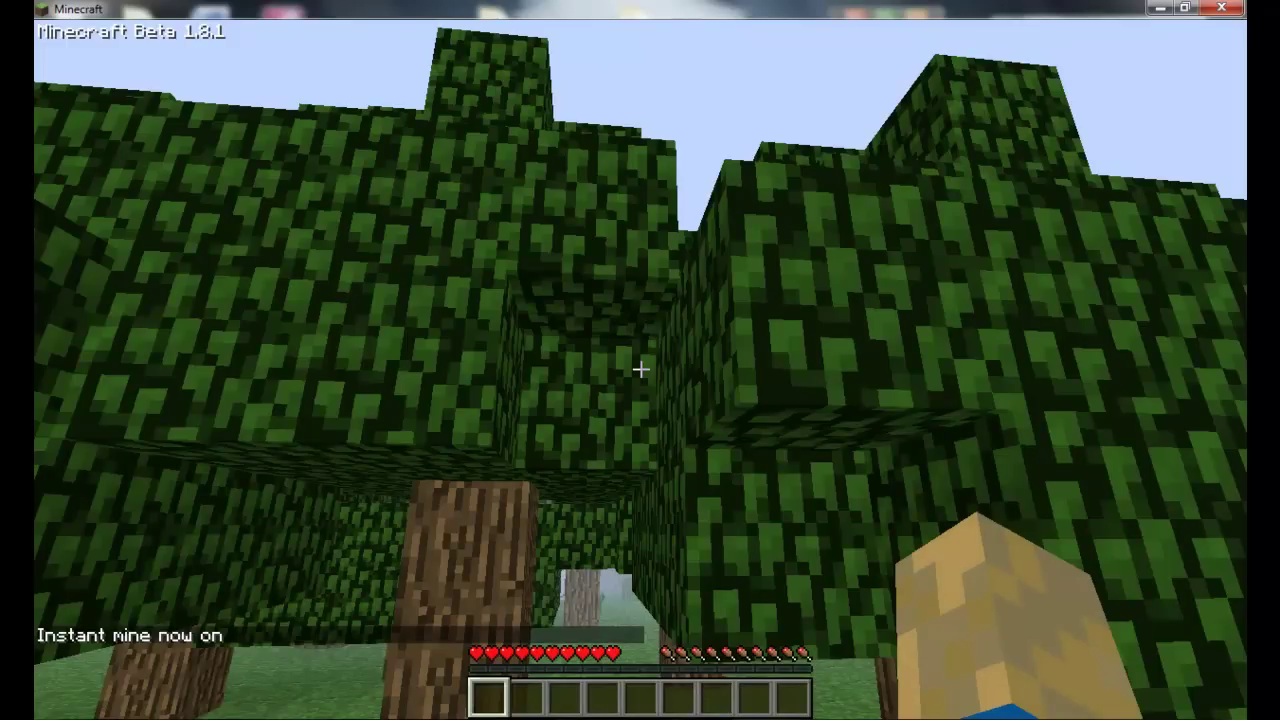
- Move ahead between the trees and turn instant mining off with the /instantmine command
key(w)
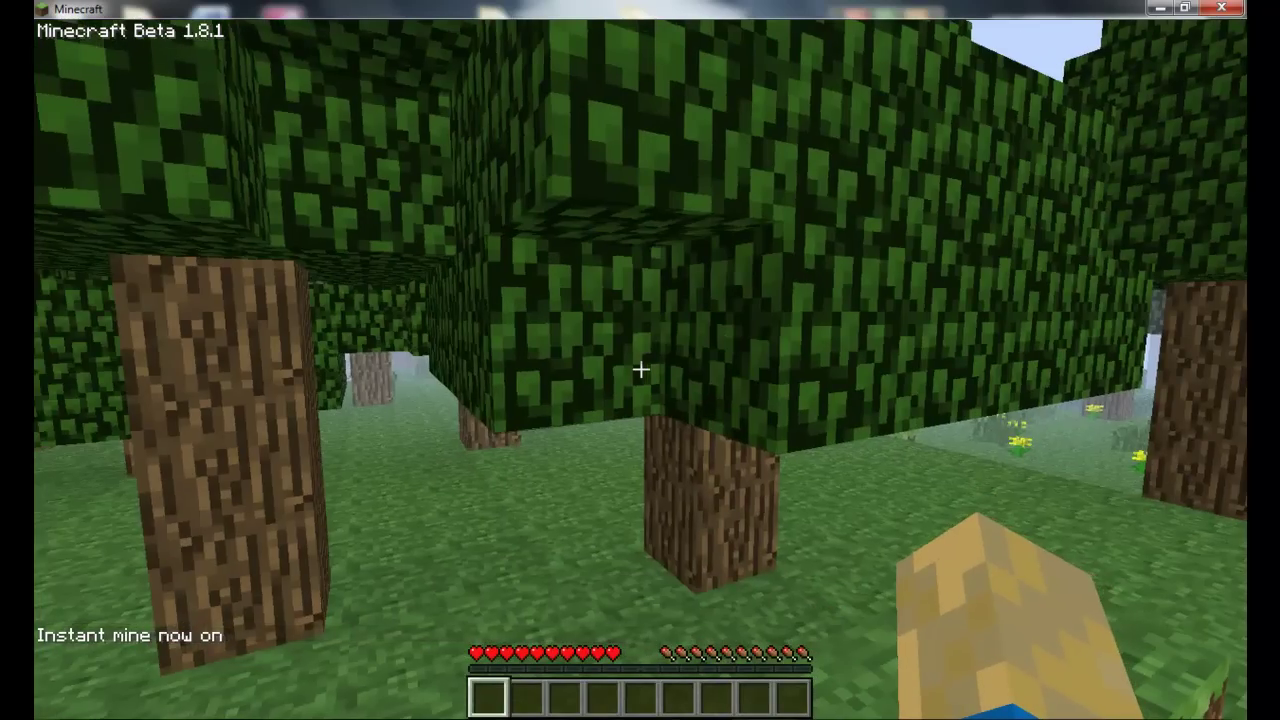
text(t)
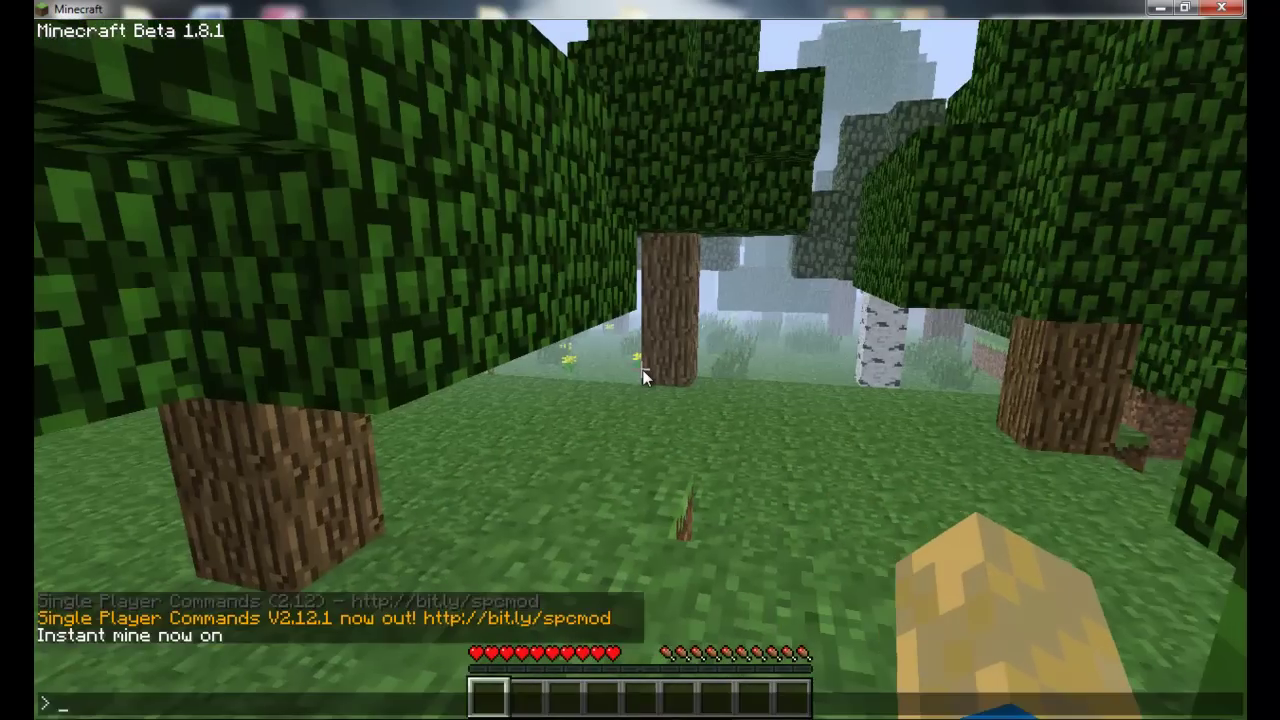
text(/ins)
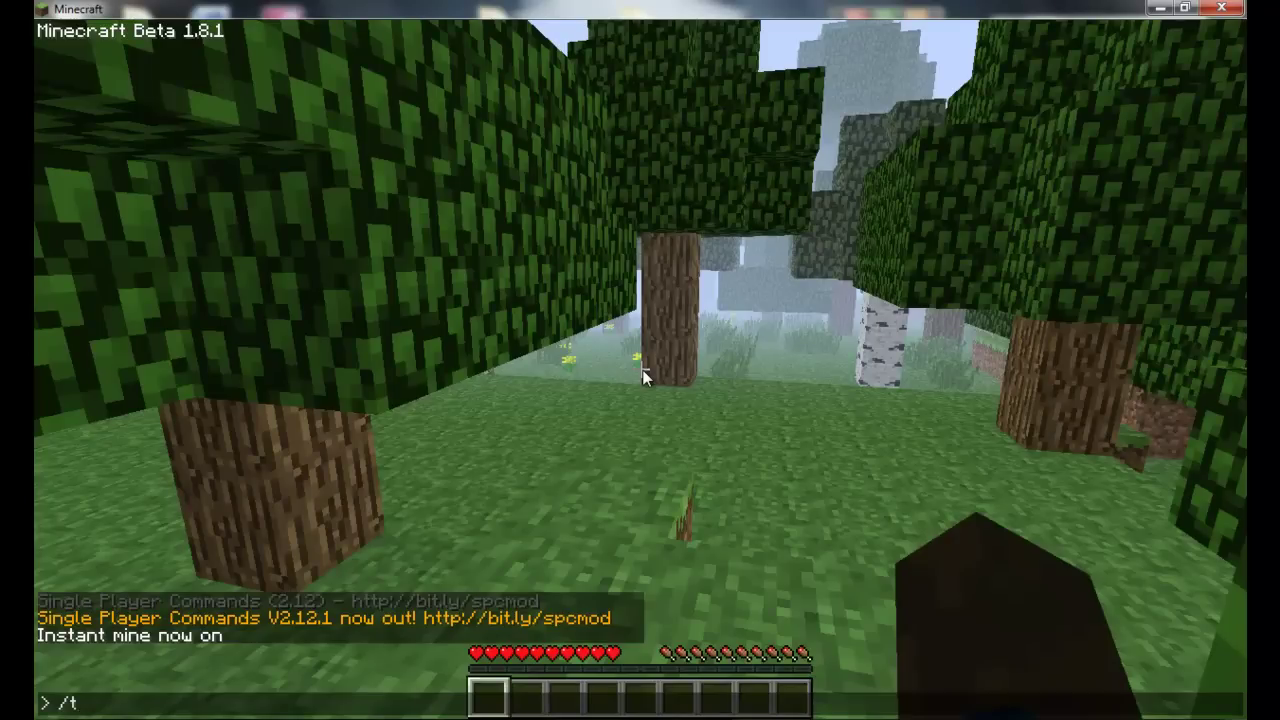
text(tantmine)
key(Return)
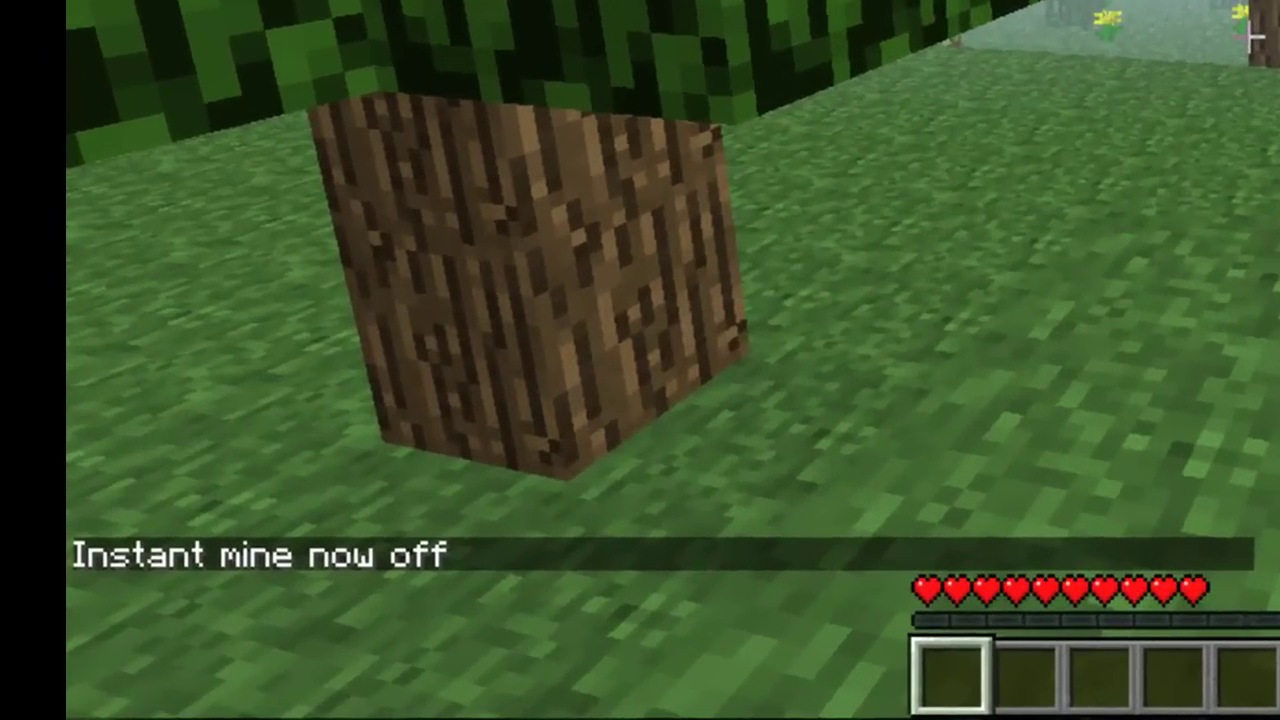
- Try to switch the game to creative mode with the command /gamemmode 1
text(t)
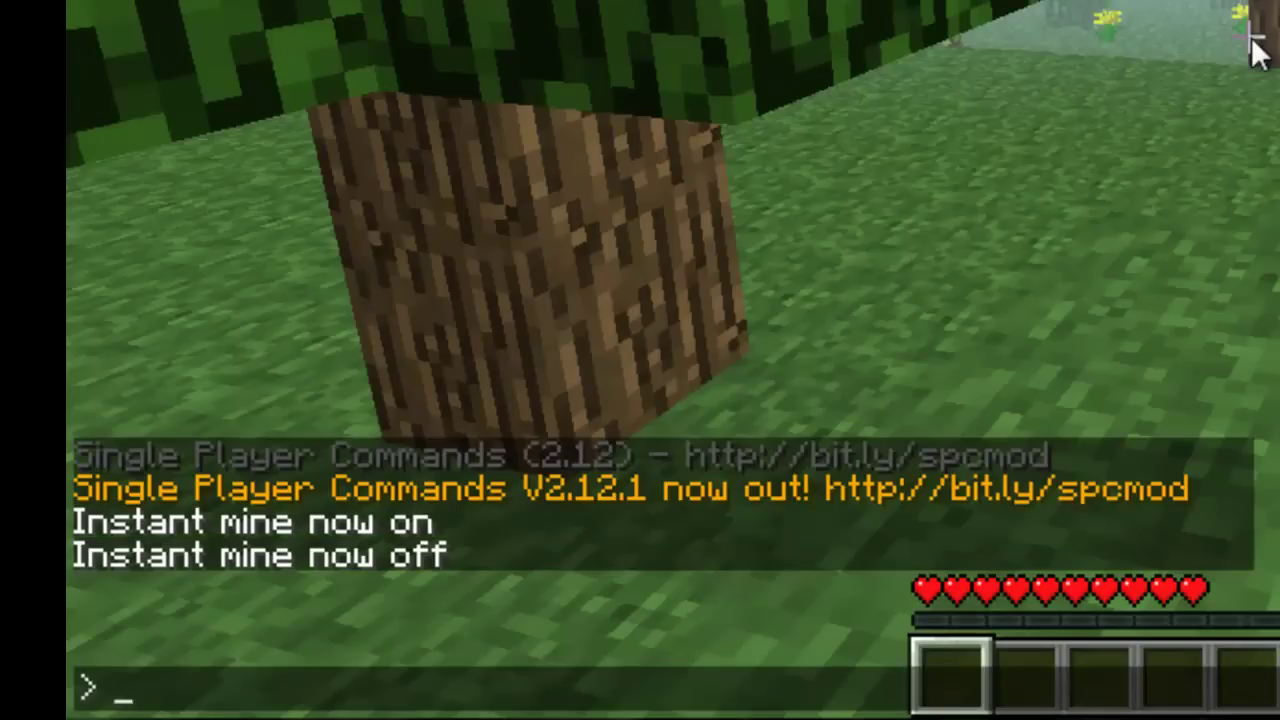
text(/gamr)
key(BackSpace)
text(e)
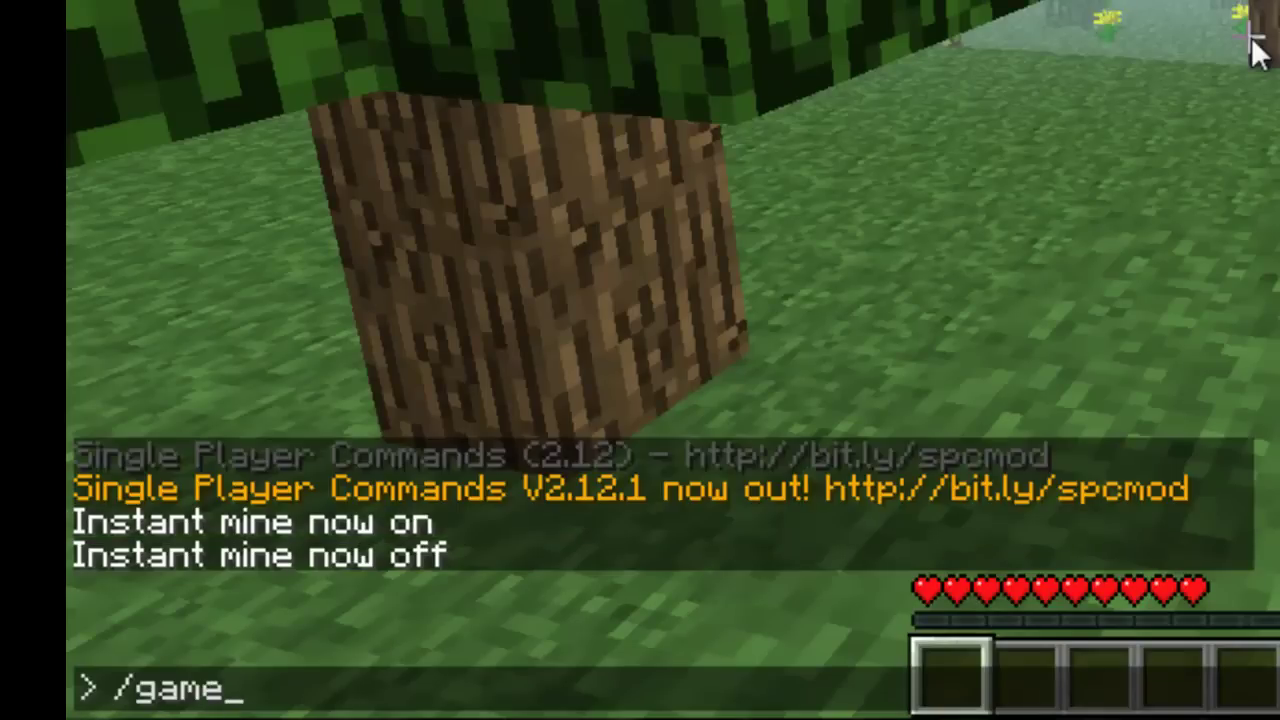
text(mmode )
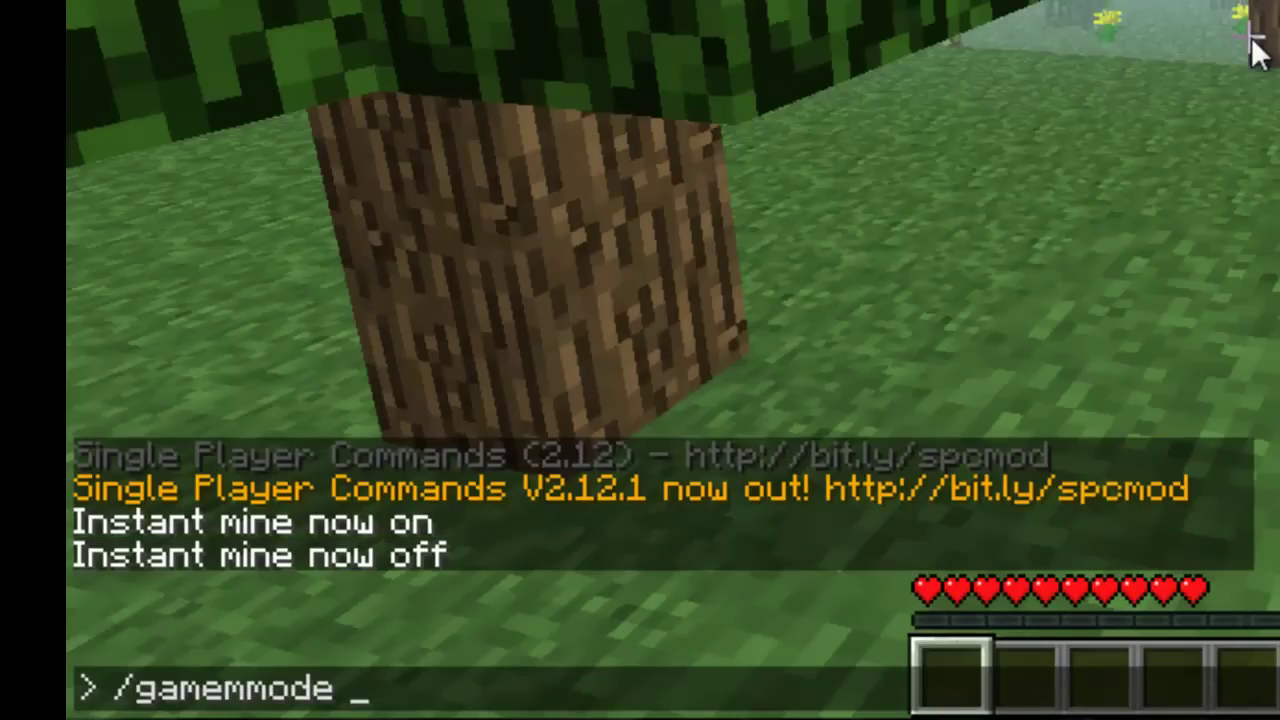
text(1)
key(Return)
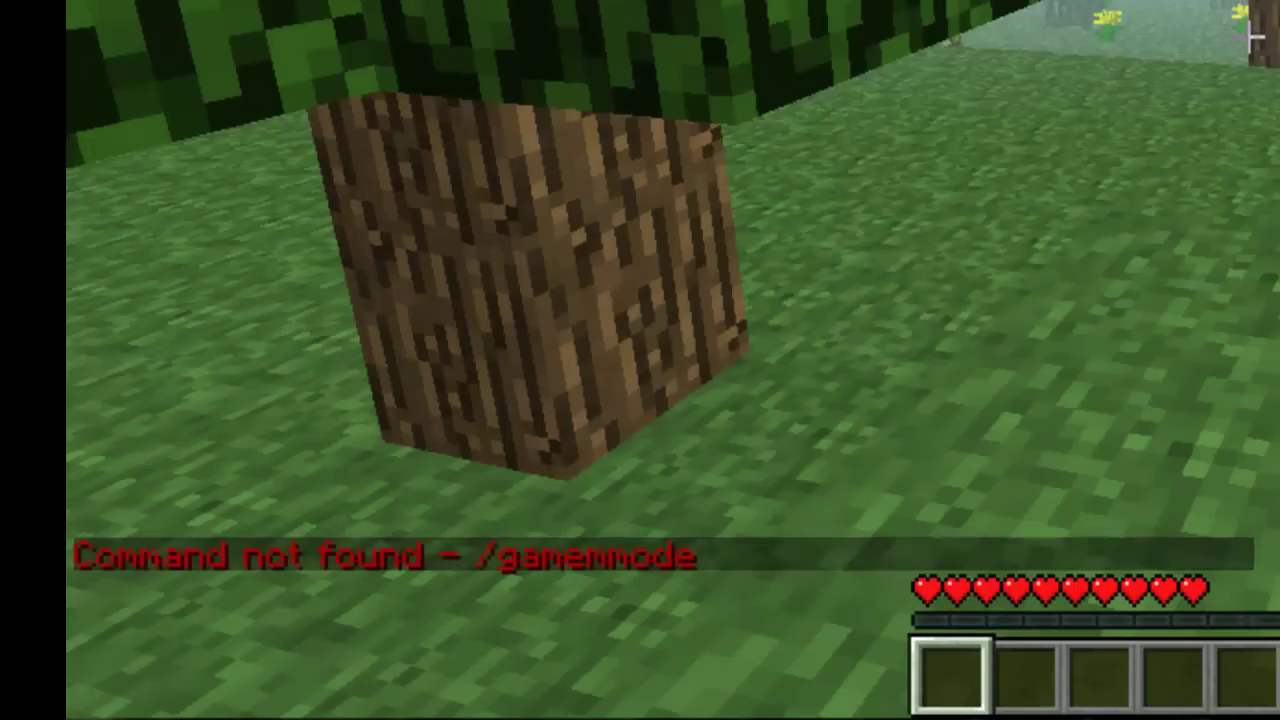
- Switch the game to creative mode with the command /gamemode 1
text(t/)
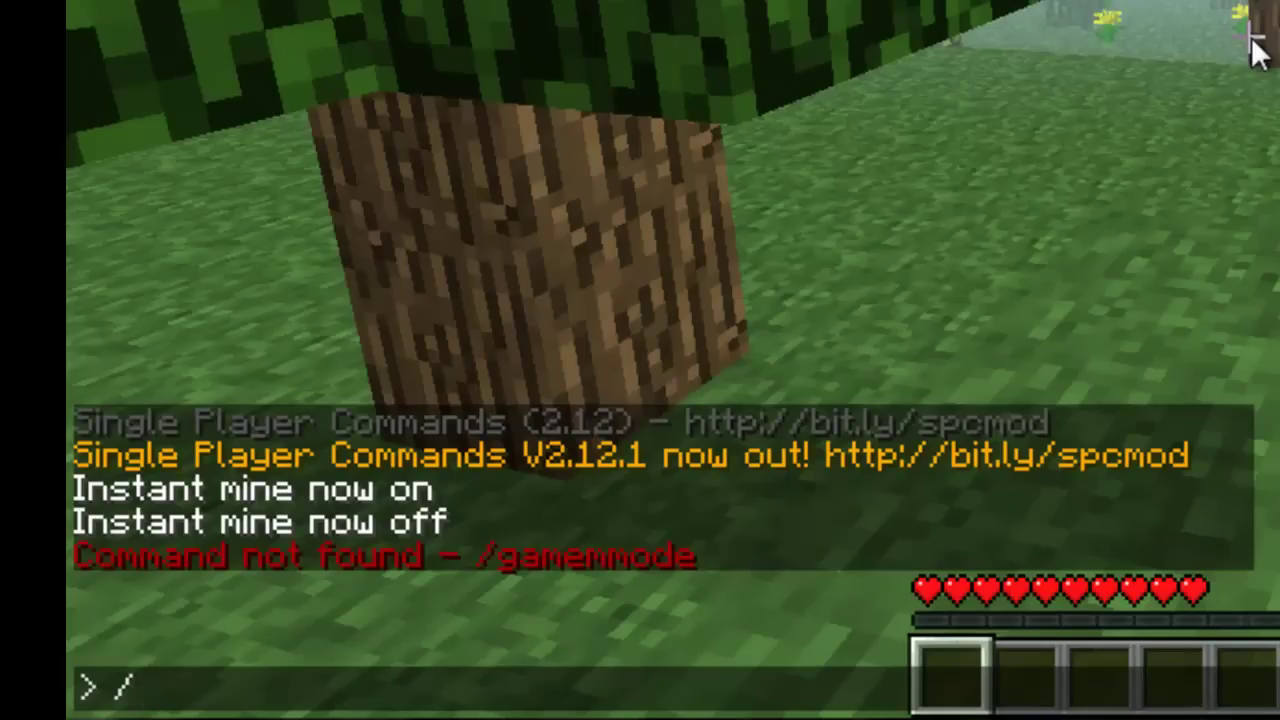
text(gamemode)
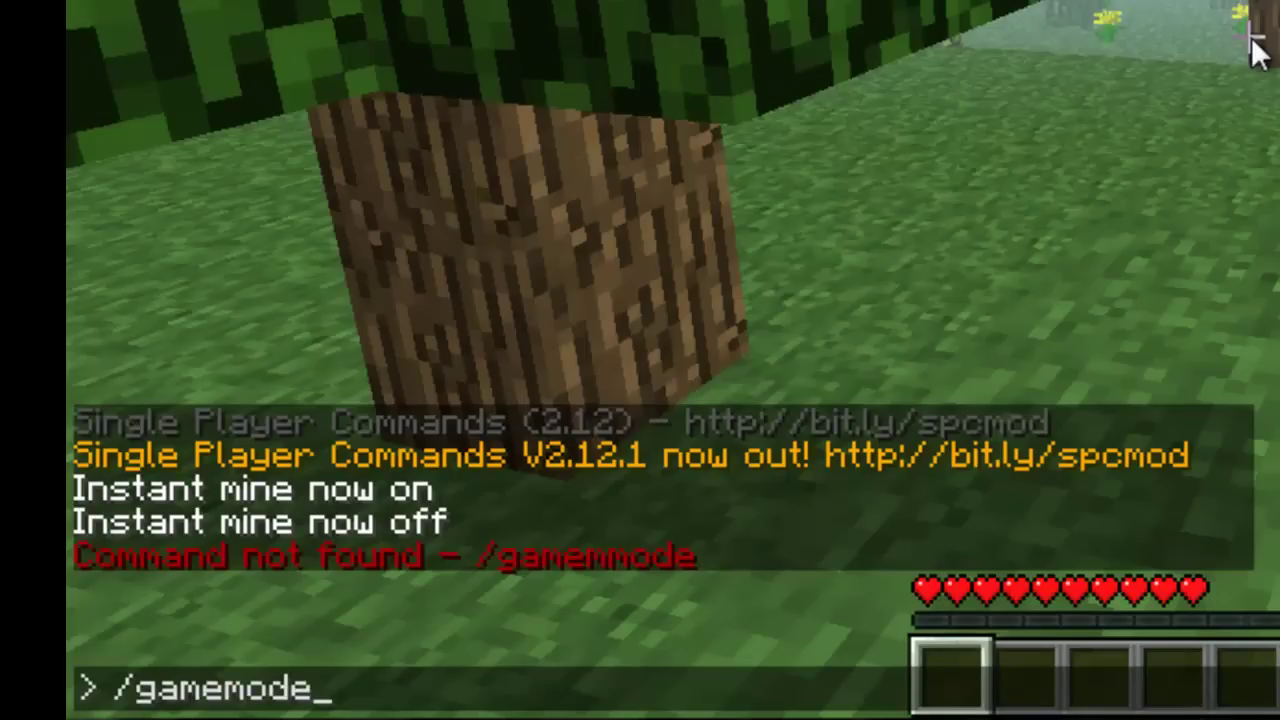
text( 1)
key(Return)
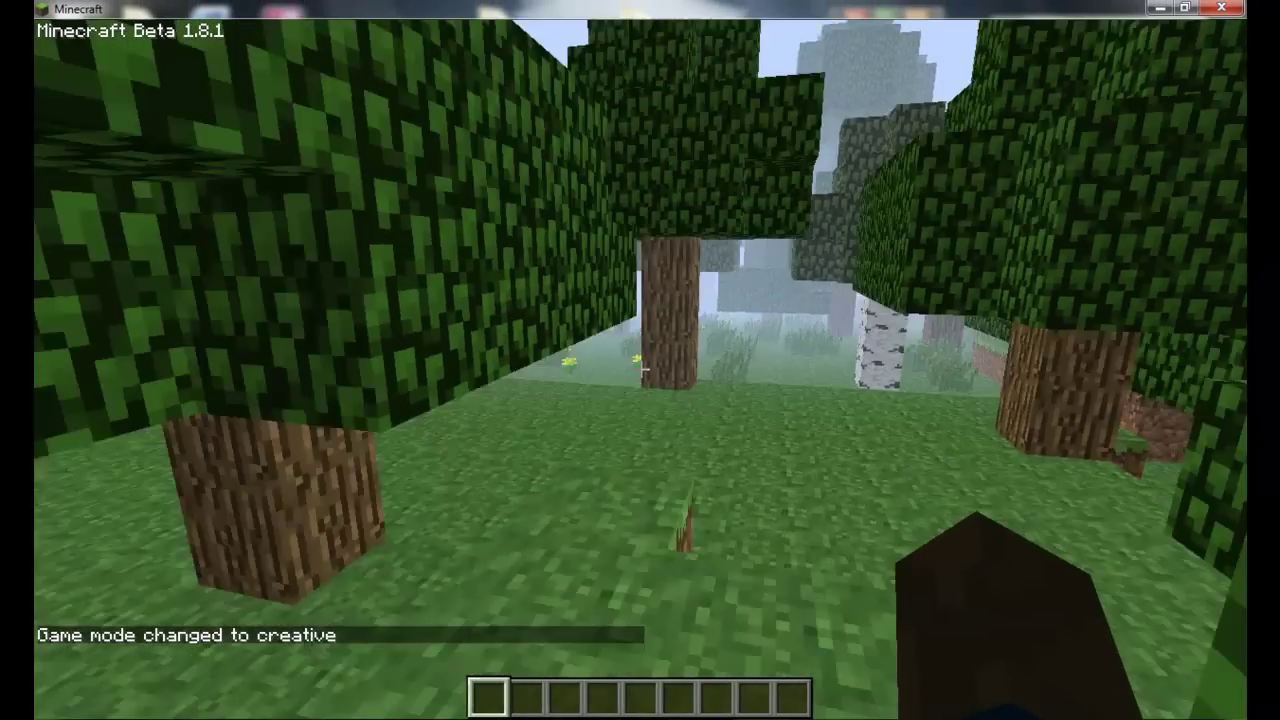
- Fly up above the treetops and descend back to the grass beside the tree
key(space)
key(space)
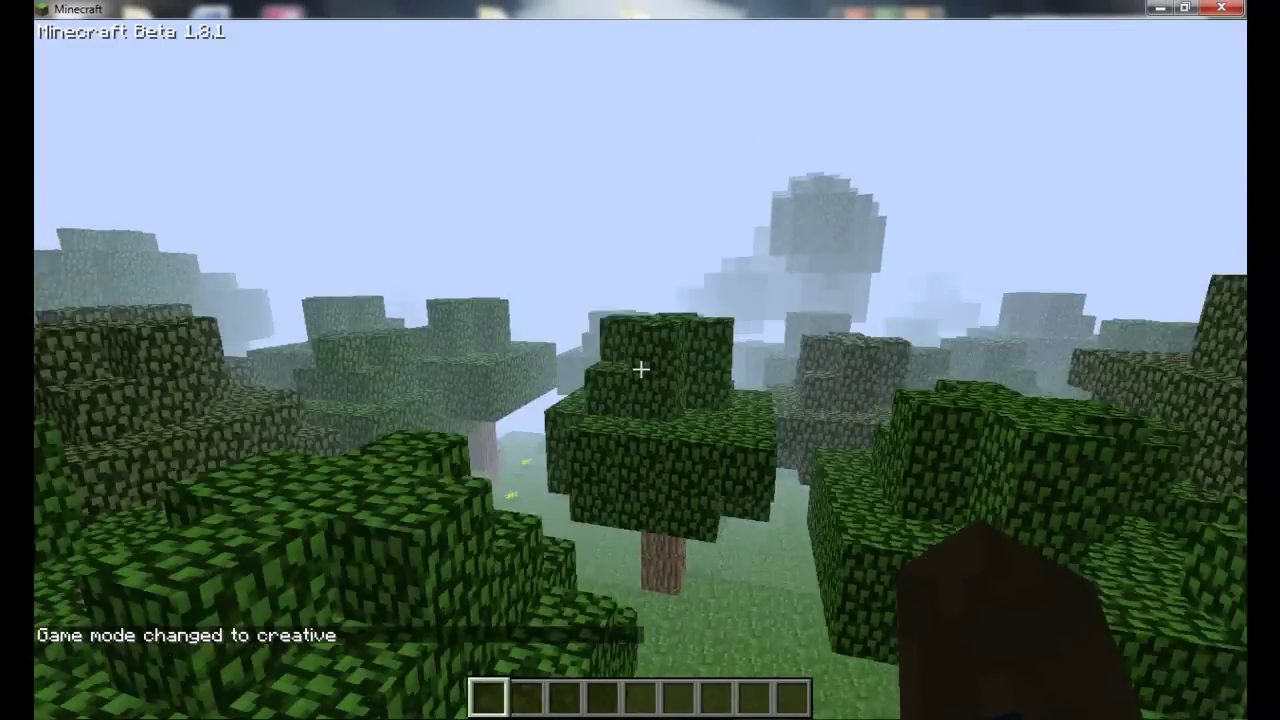
key(space)
key(shift)
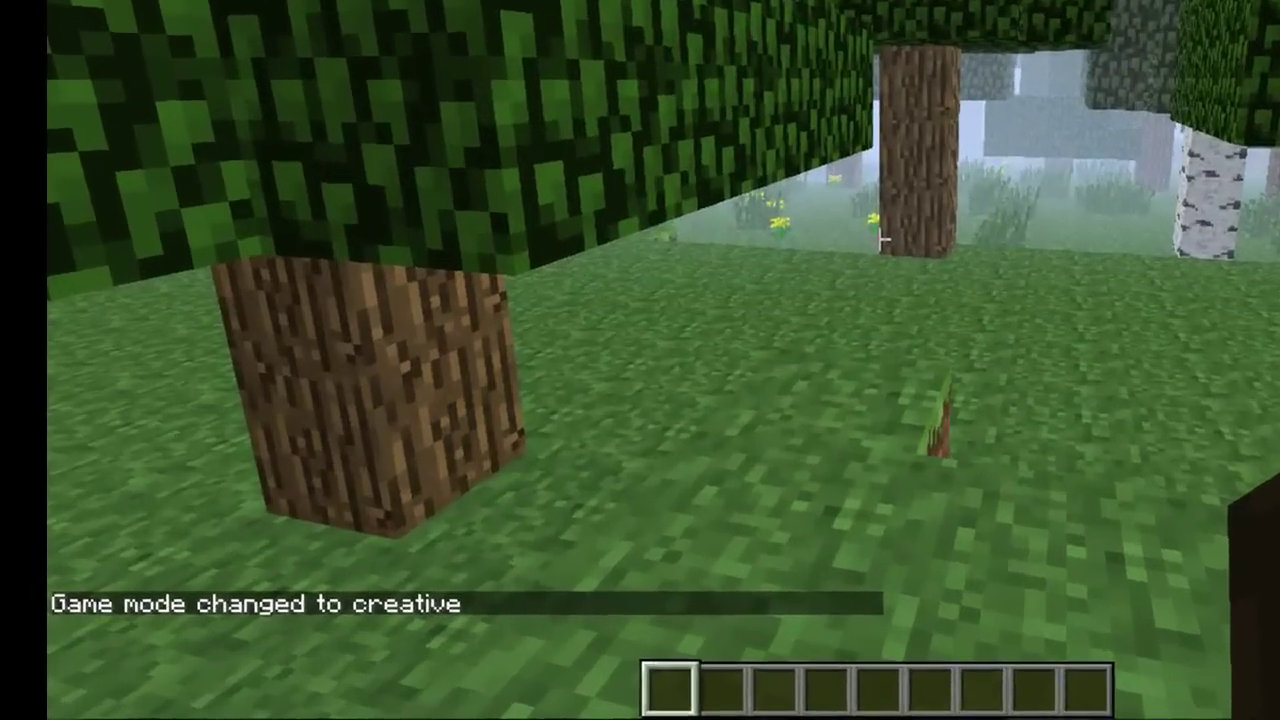
- Return to survival mode with /gamemode 0, walk in under the leaves and hit a log of the nearest trunk
key(t)
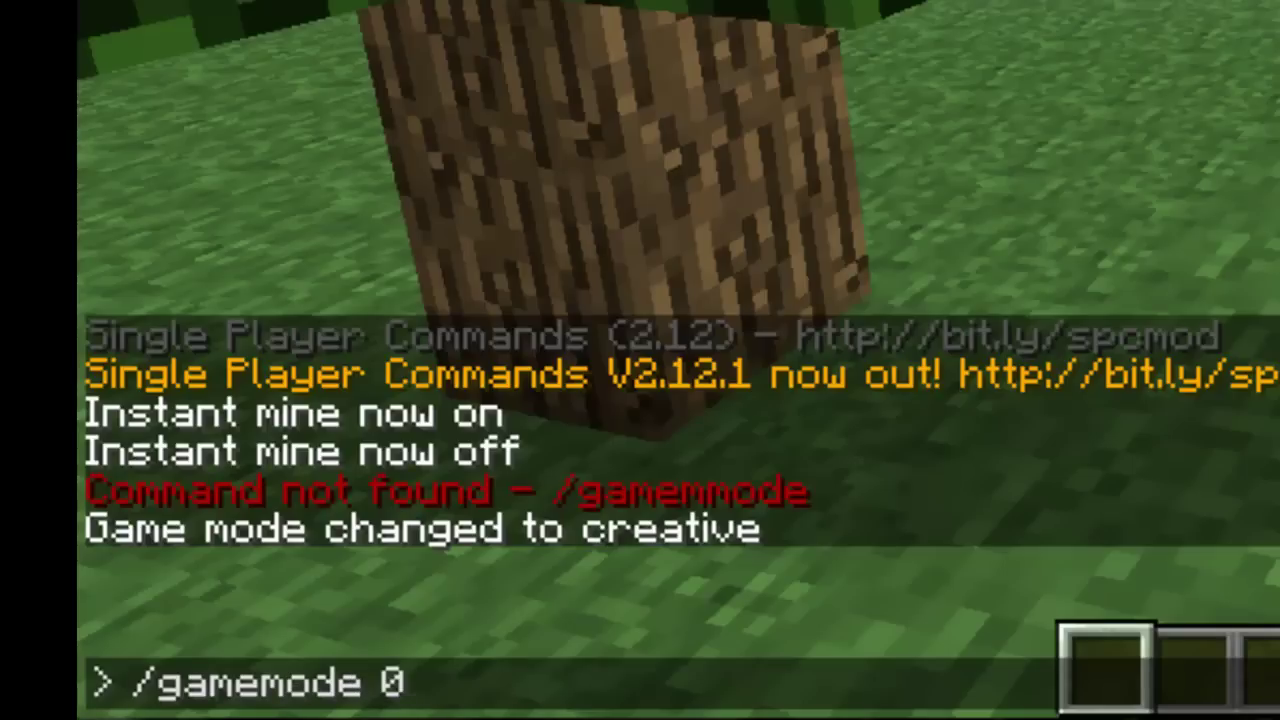
key(Return)
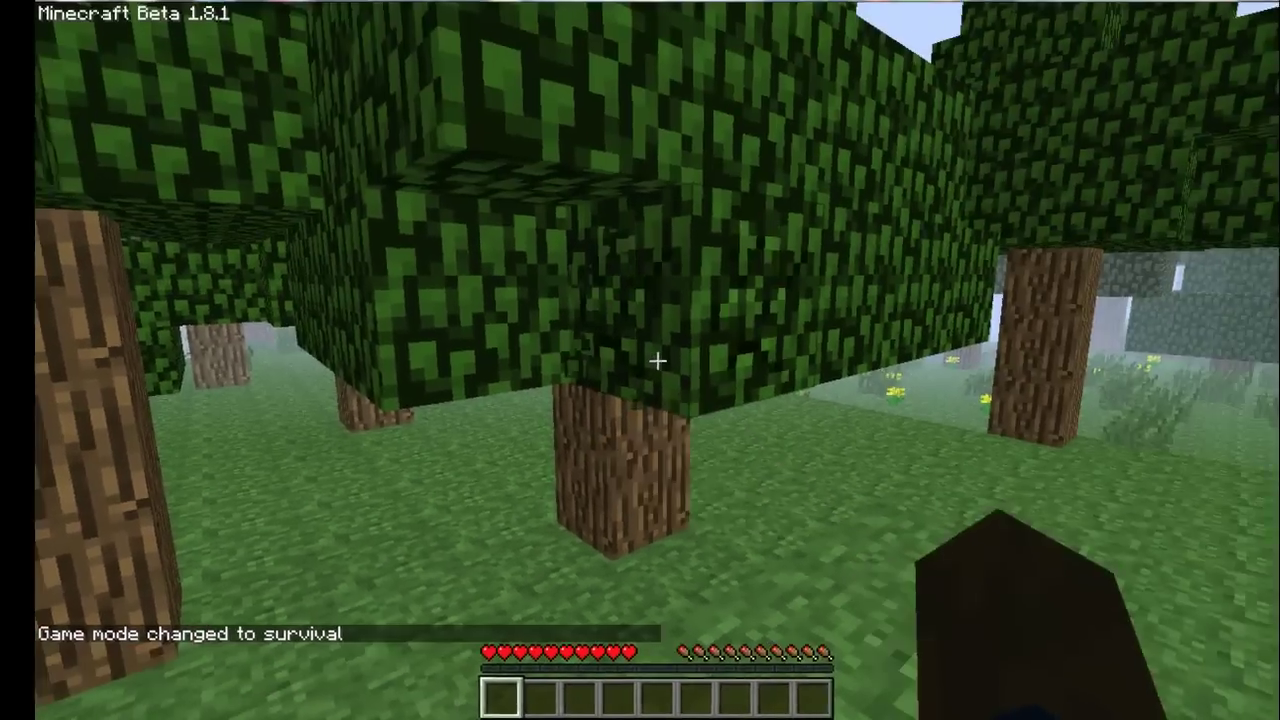
key(w)
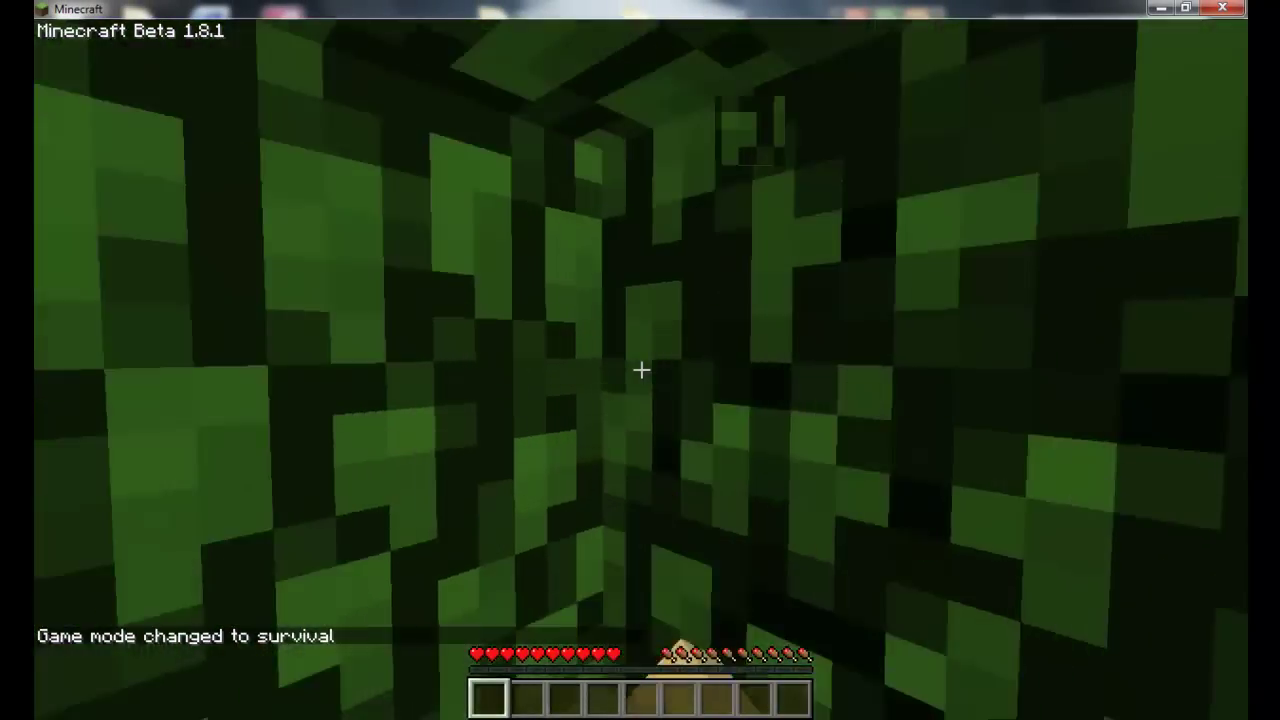
key(w)
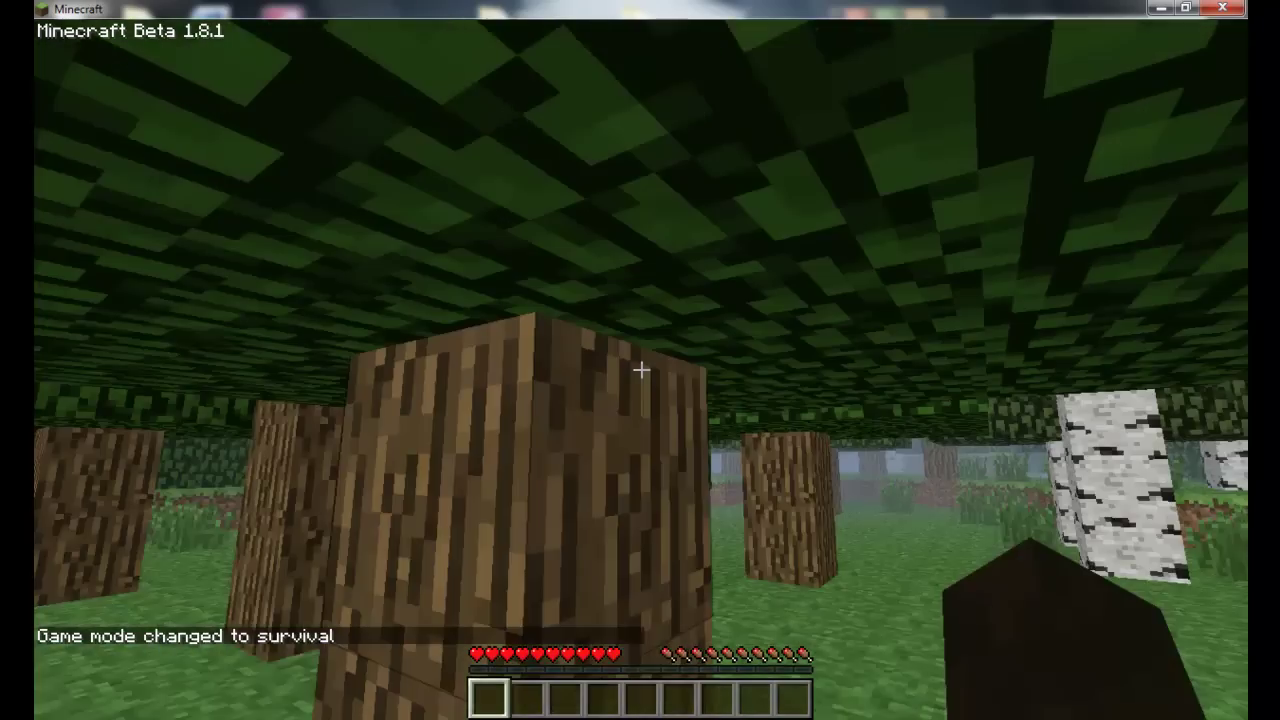
drag(640, 370, 640, 370)
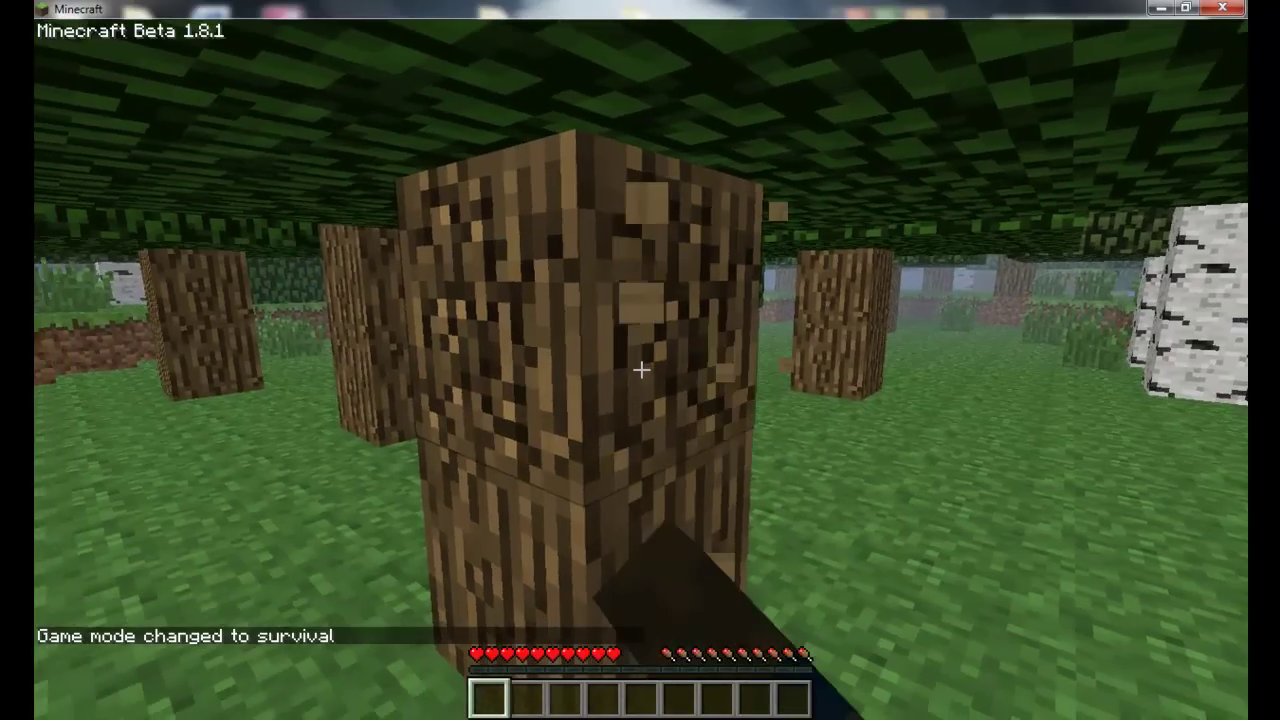
- Change back to creative mode with the /gamemode command and break several leaf blocks on the tree ahead
key(t)
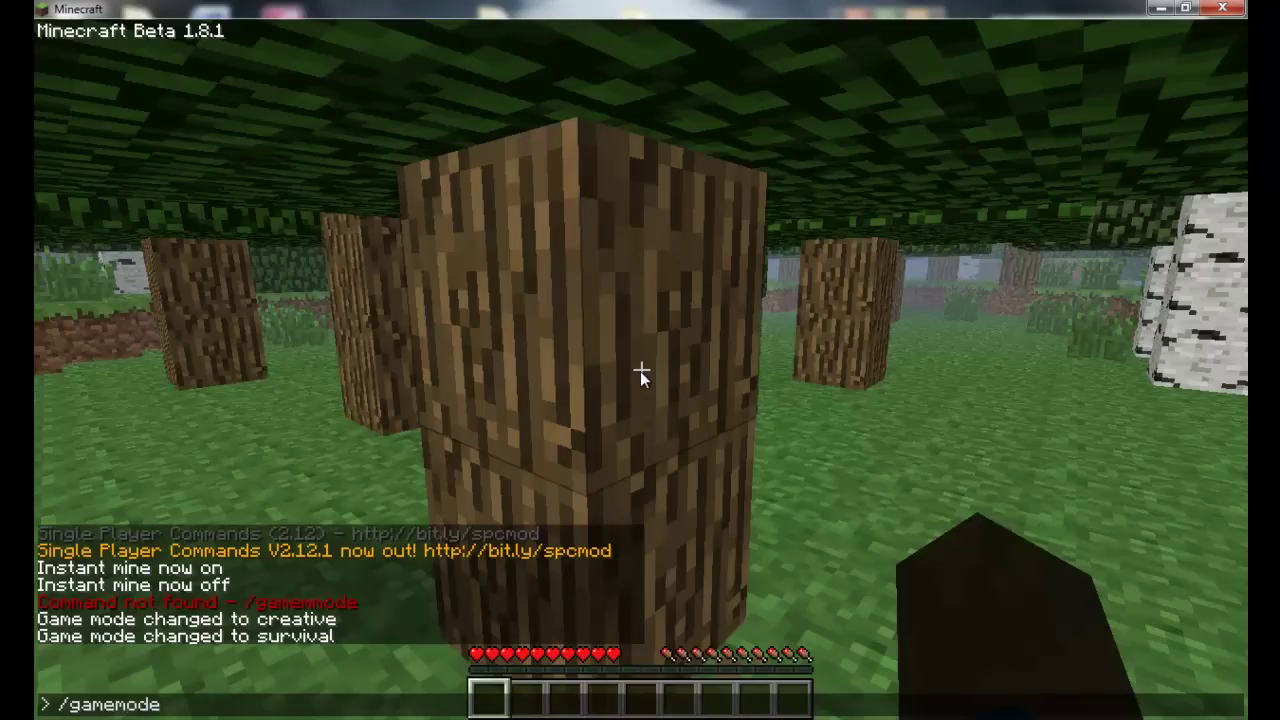
key(s)
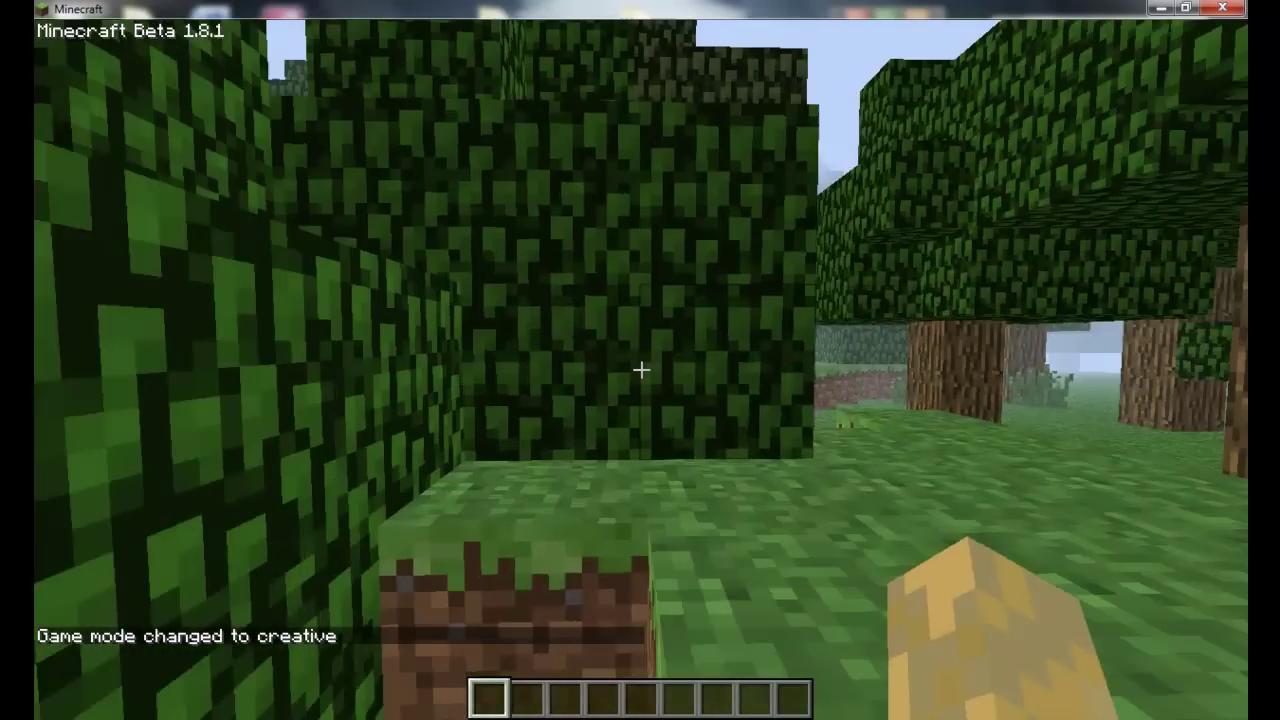
click(640, 370)
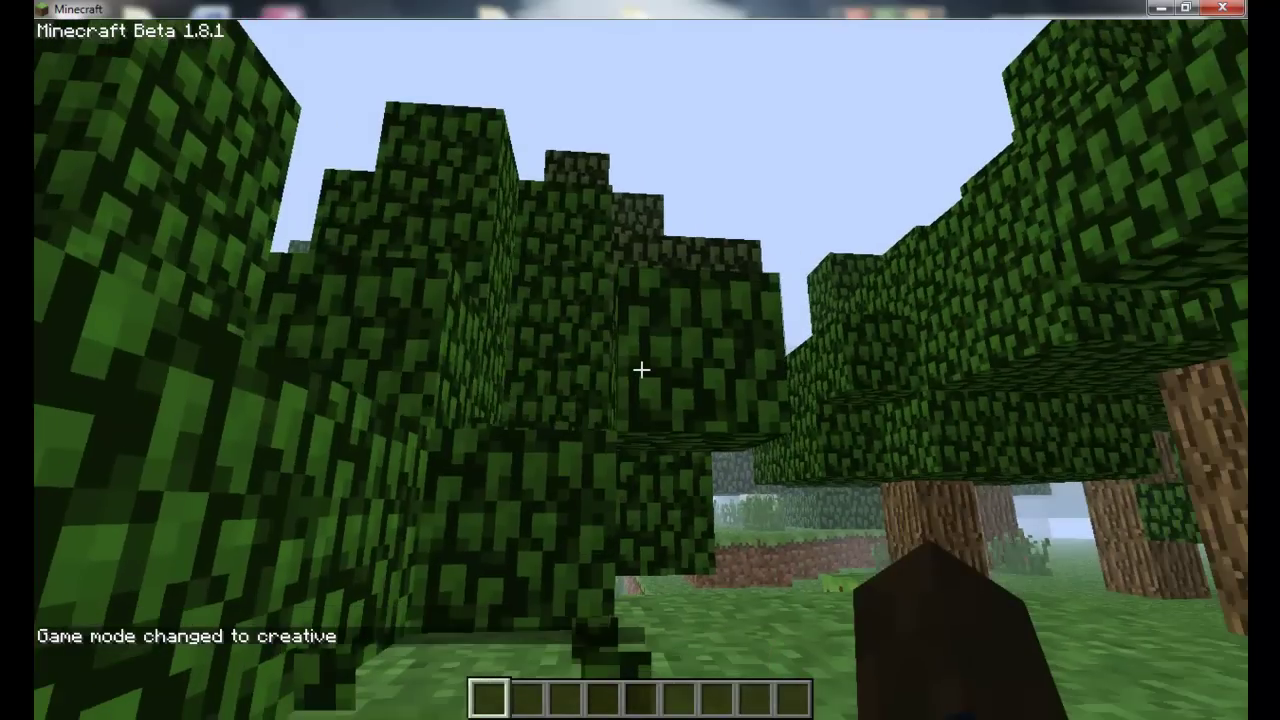
click(640, 370)
click(640, 370)
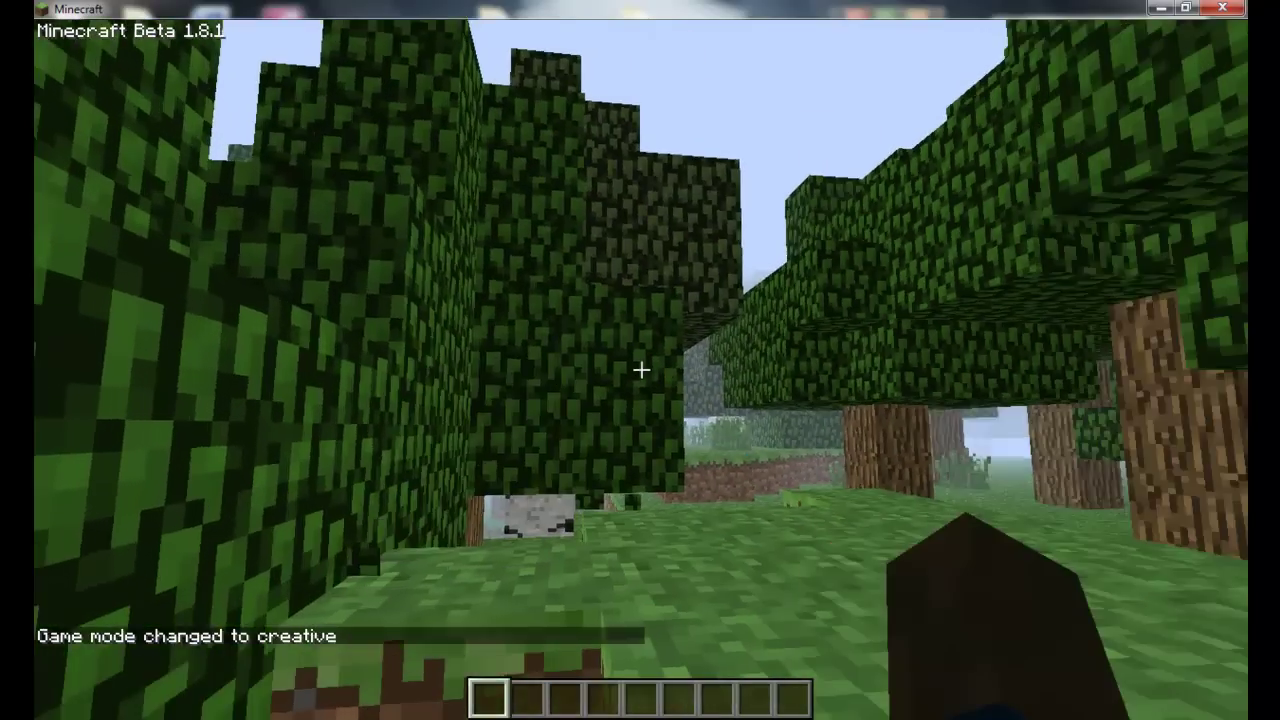